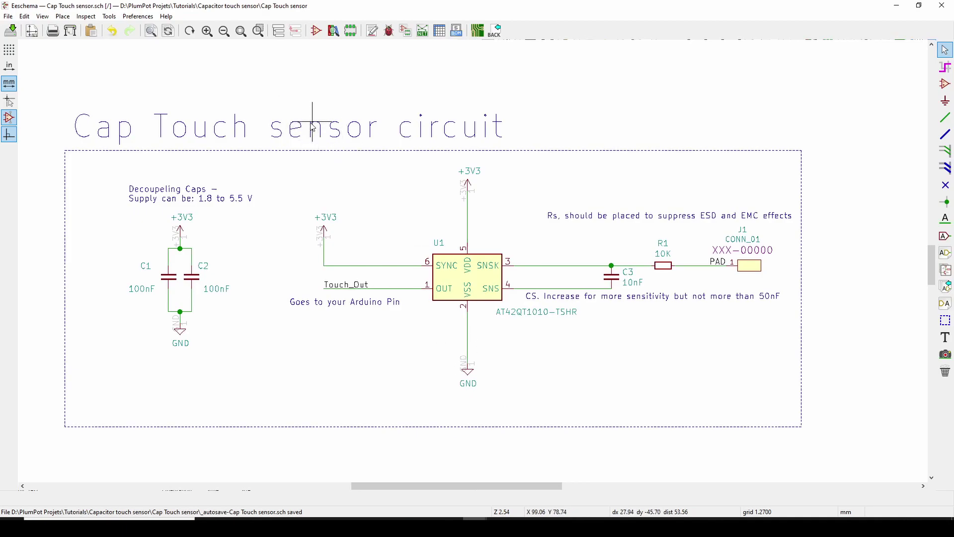
Update the PCB from the schematic, re-associating footprints by reference, to add the component footprints to the board.
left_click(114, 20)
left_click(144, 31)
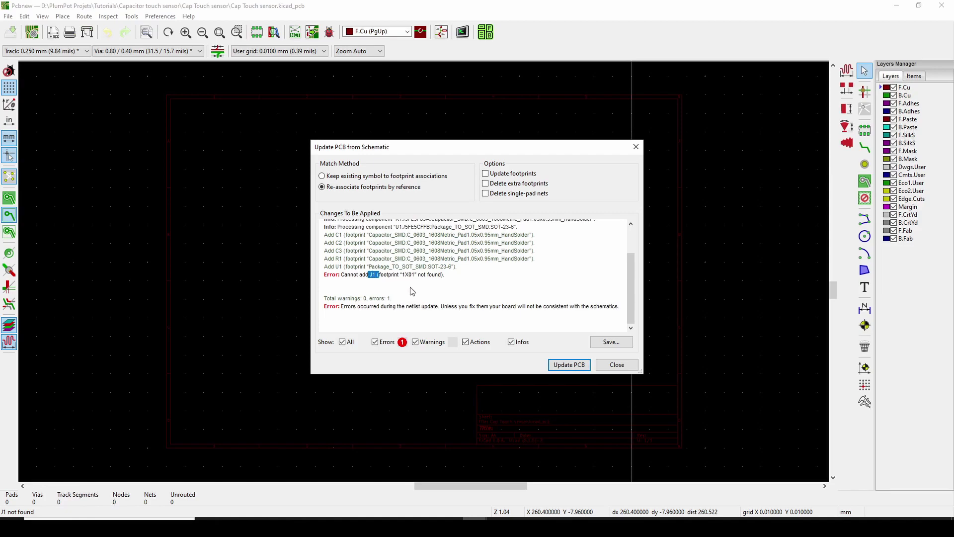
left_click(569, 365)
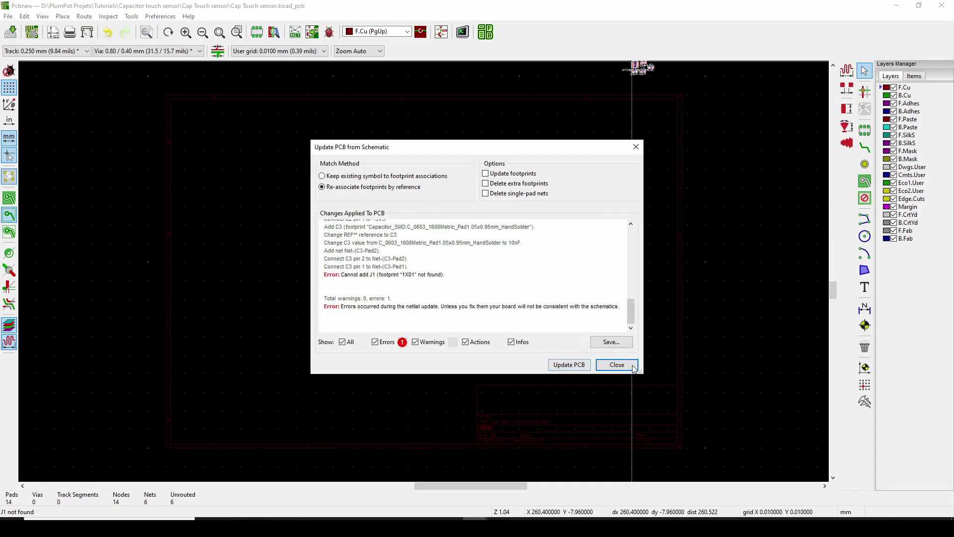
left_click(617, 365)
Draw a closed rectangular board outline on Edge.Cuts around the footprints, about 22.4 mm wide and 14.2 mm high.
scroll(424, 275, "up", 3)
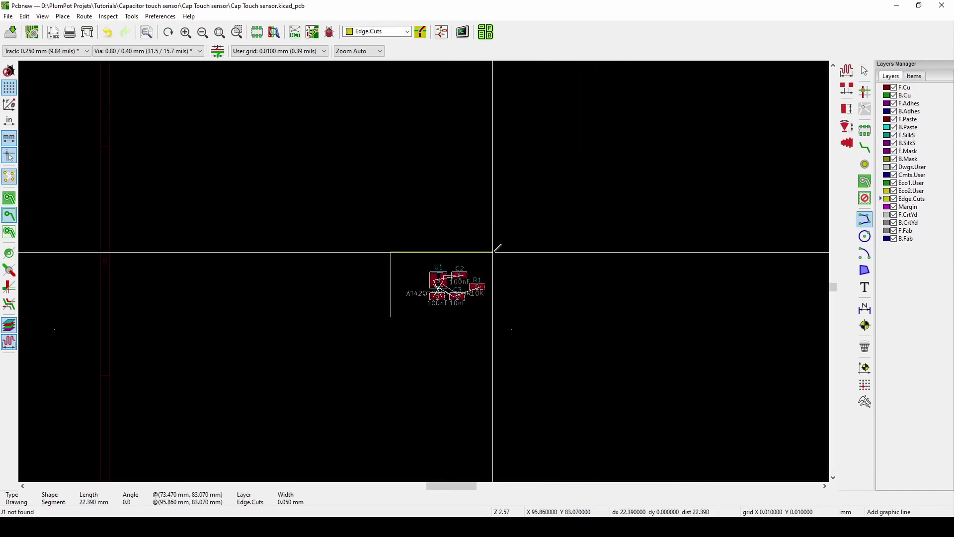
left_click(492, 252)
scroll(493, 317, "up", 3)
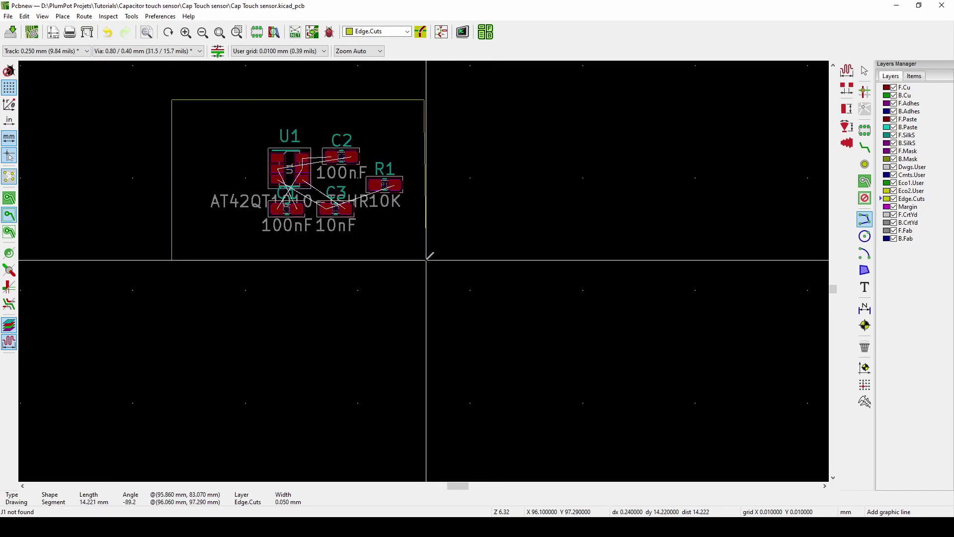
scroll(241, 258, "up", 6)
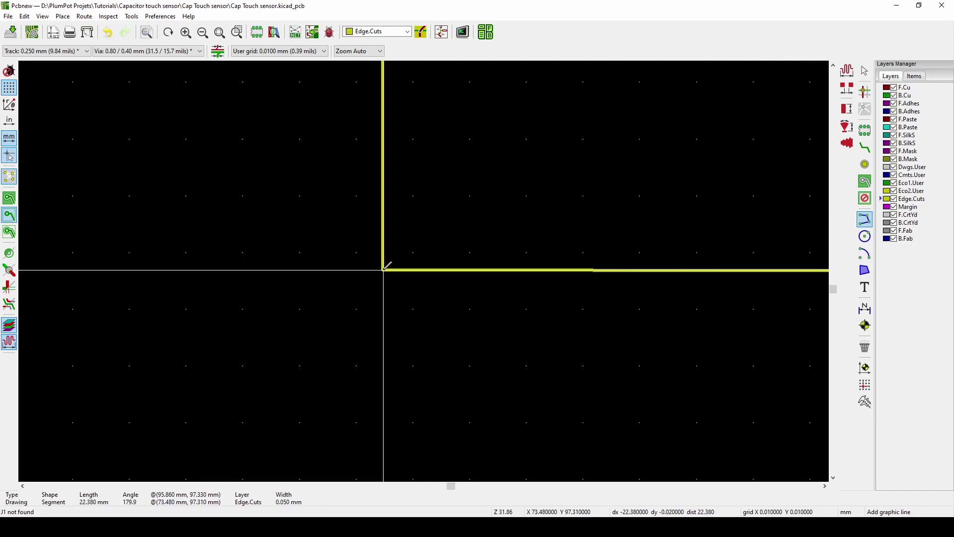
scroll(385, 266, "up", 6)
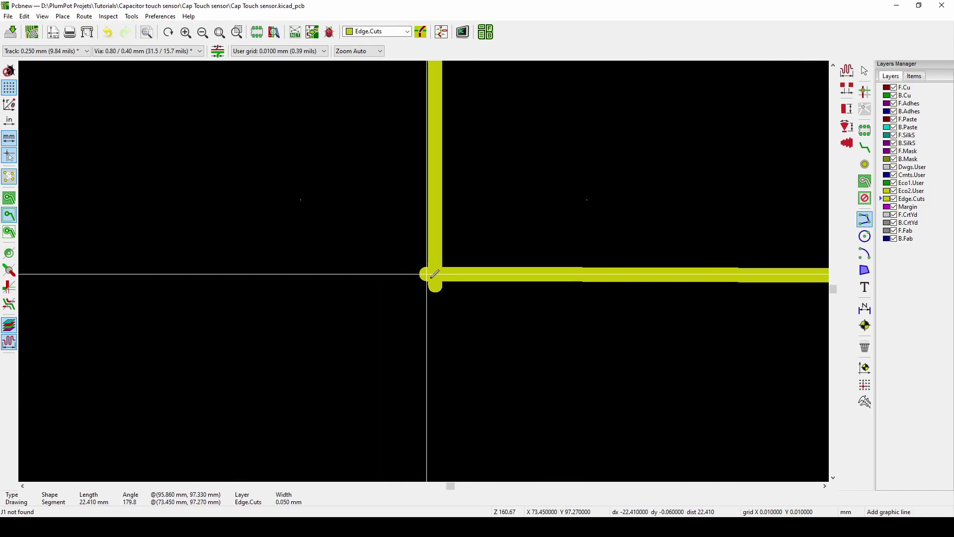
double_click(437, 283)
key("Escape")
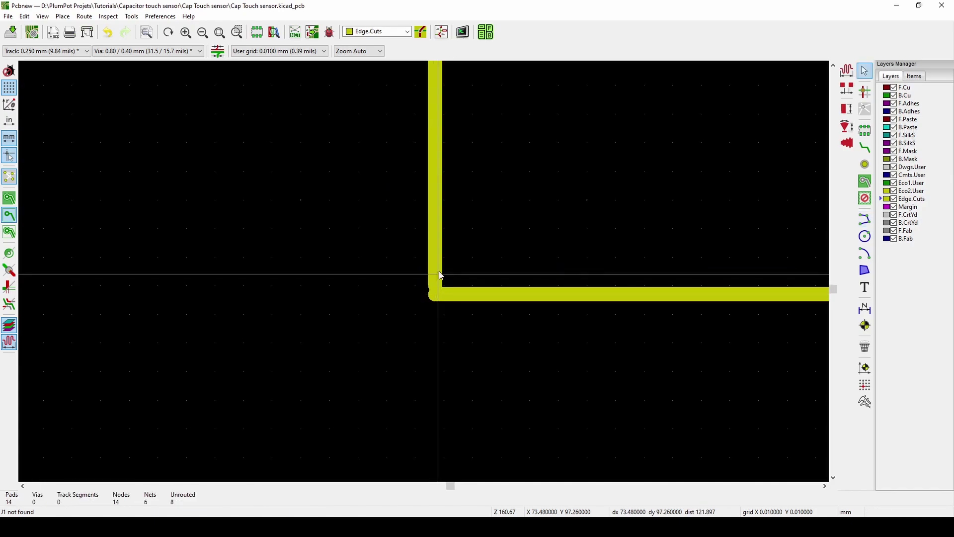
left_click(438, 277)
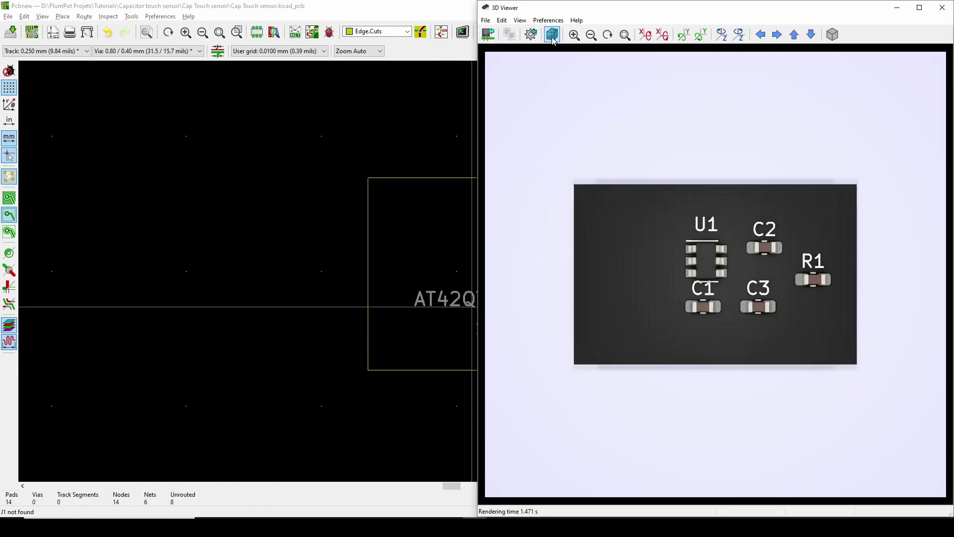
left_click(553, 35)
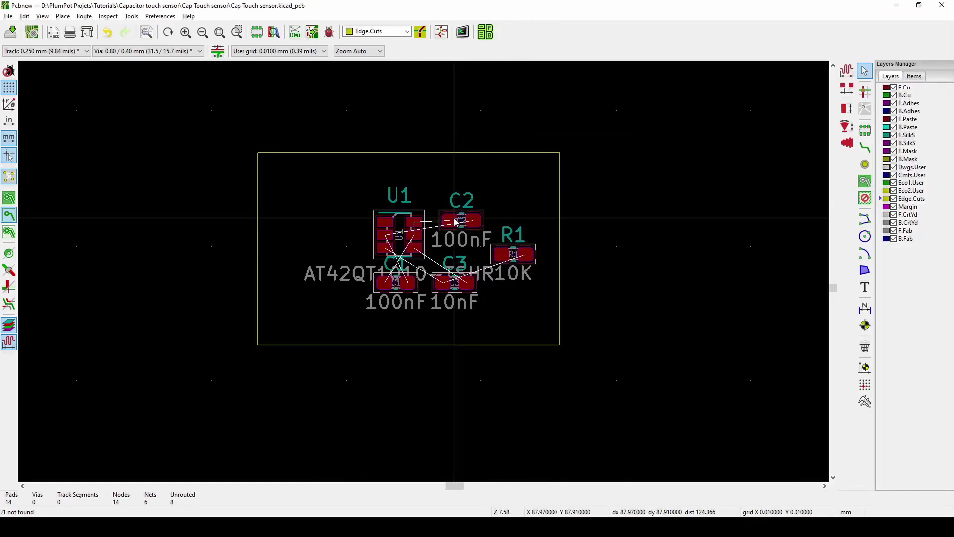
Check the decoupling capacitors in the schematic and stack C1 and C2 directly above U1, GND pads on U1's GND side.
left_click(461, 217)
left_click_drag(461, 218, 484, 188)
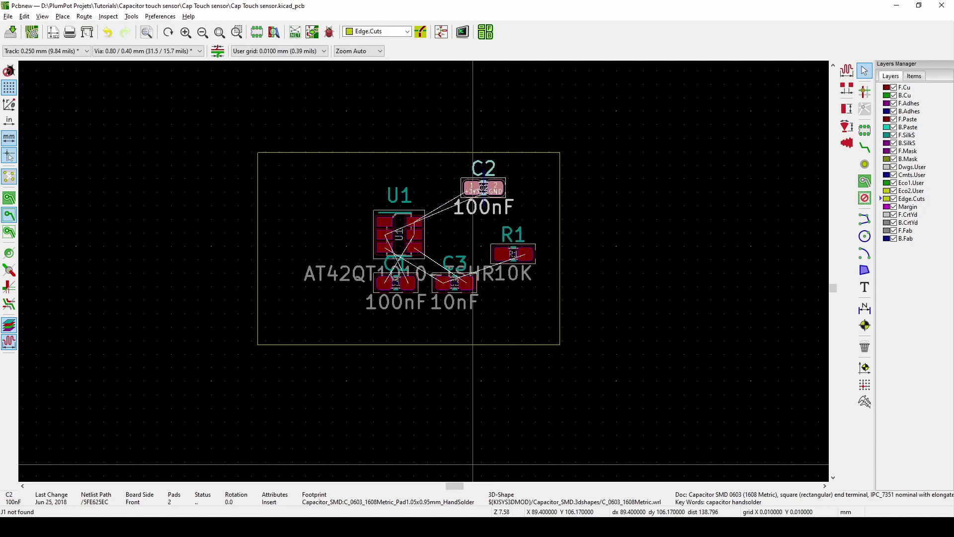
mouse_move(476, 527)
left_click(460, 474)
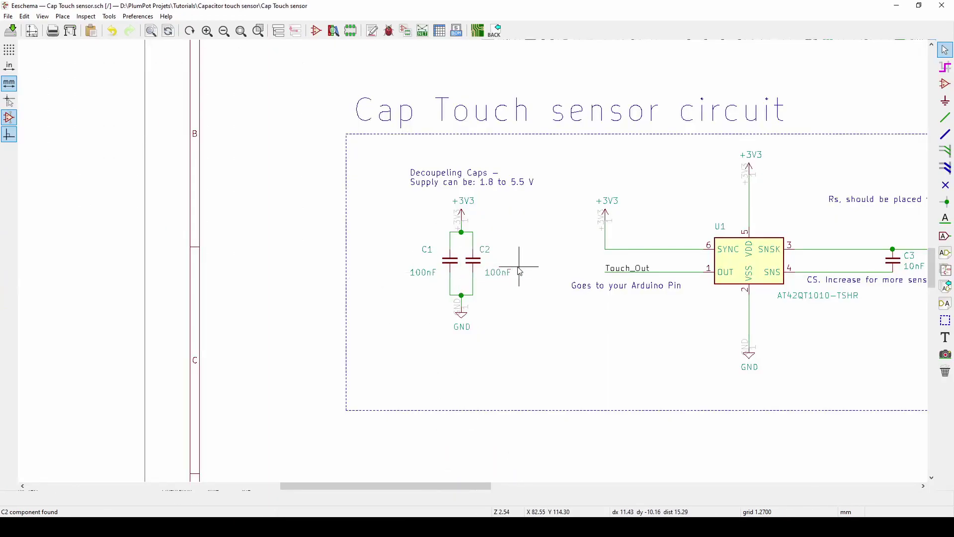
left_click(898, 6)
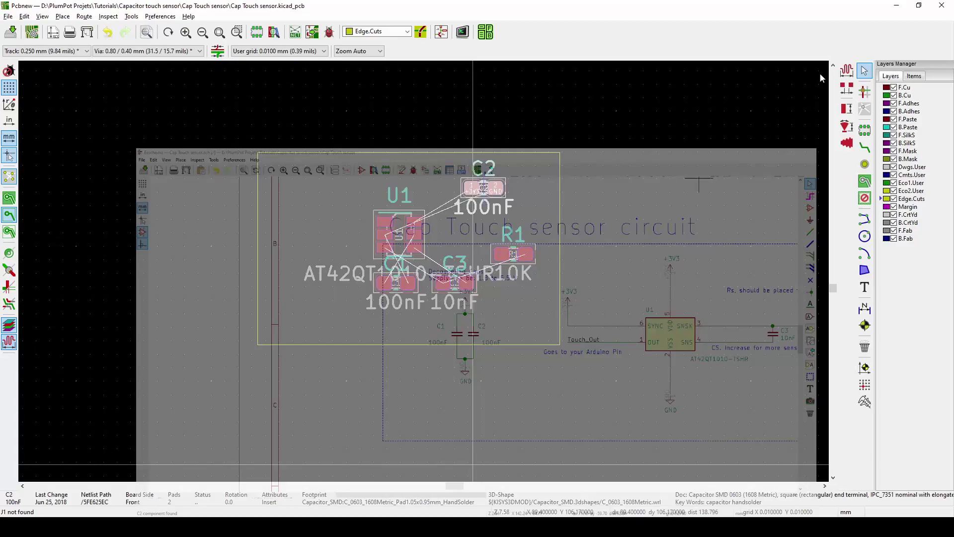
scroll(426, 269, "up", 4)
scroll(425, 276, "down", 2)
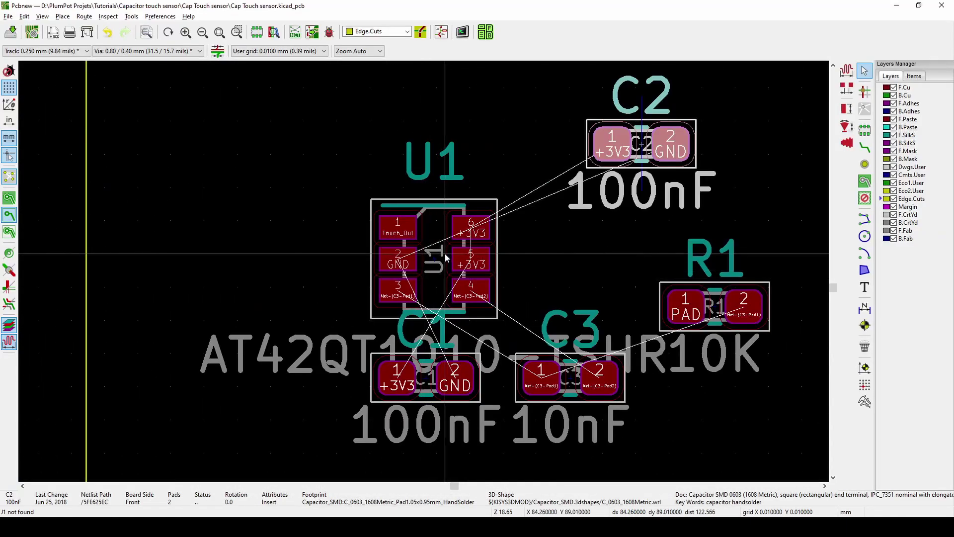
left_click(432, 268)
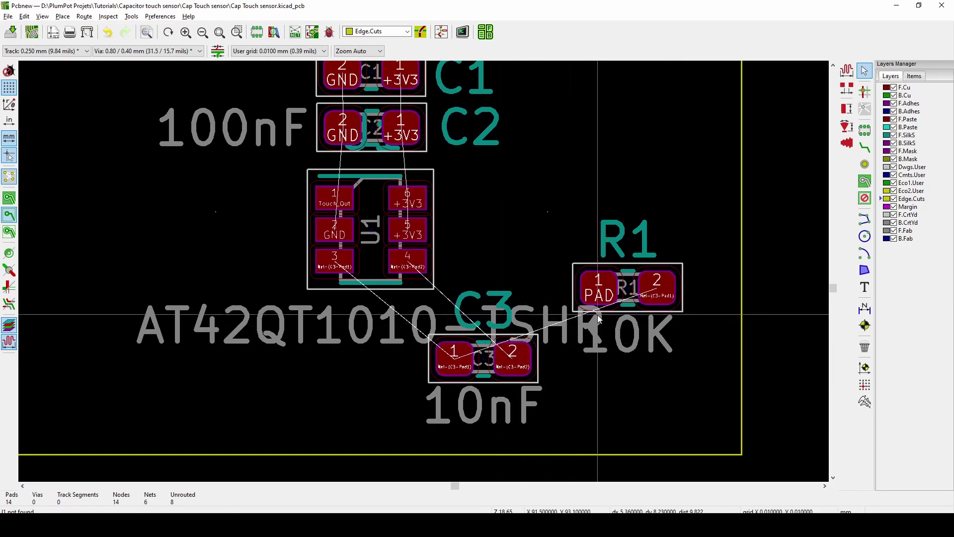
Place resistor R1 beside U1's pin 3 and capacitor C3 directly below U1.
left_click_drag(628, 288, 241, 264)
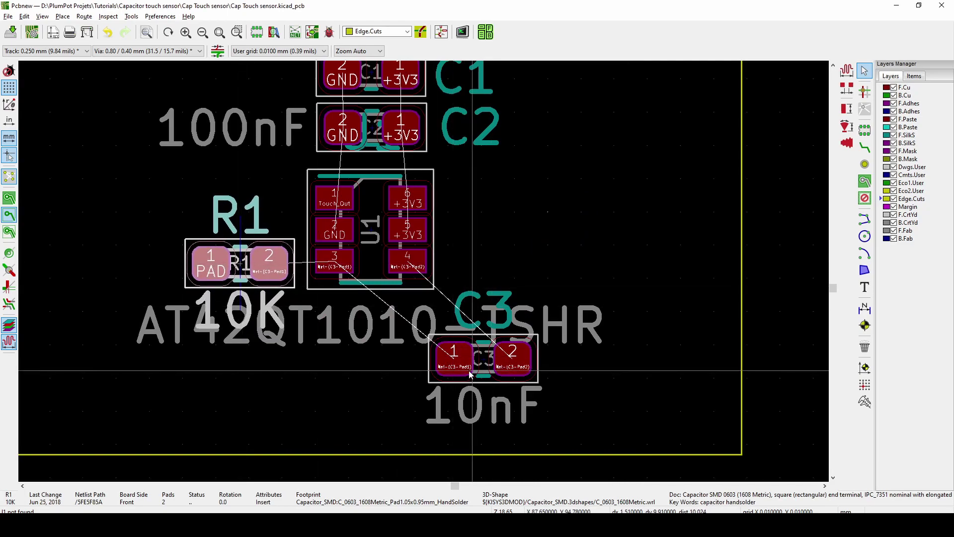
left_click(476, 370)
left_click_drag(479, 342, 373, 326)
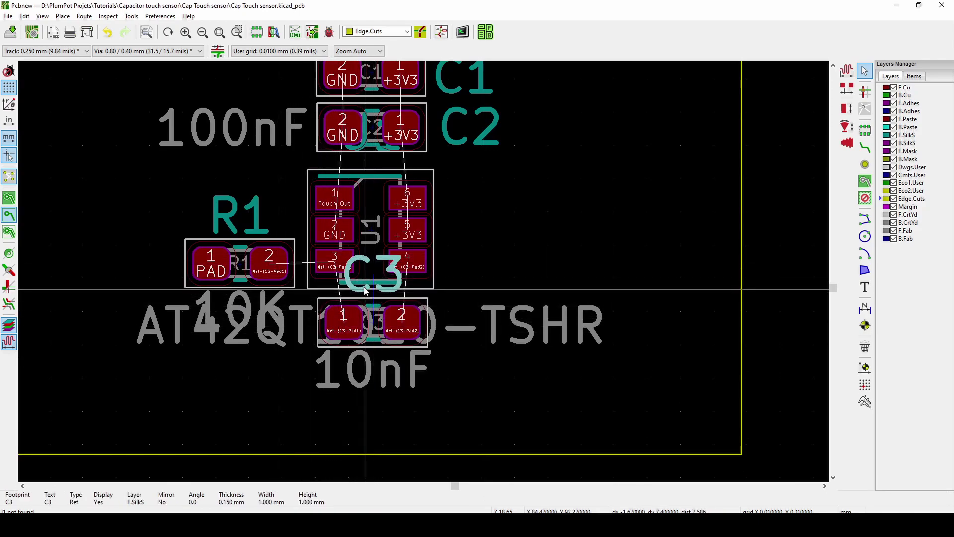
Move the C3 reference text to the right of its footprint and the R1 reference to the left of its resistor.
left_click_drag(358, 291, 466, 328)
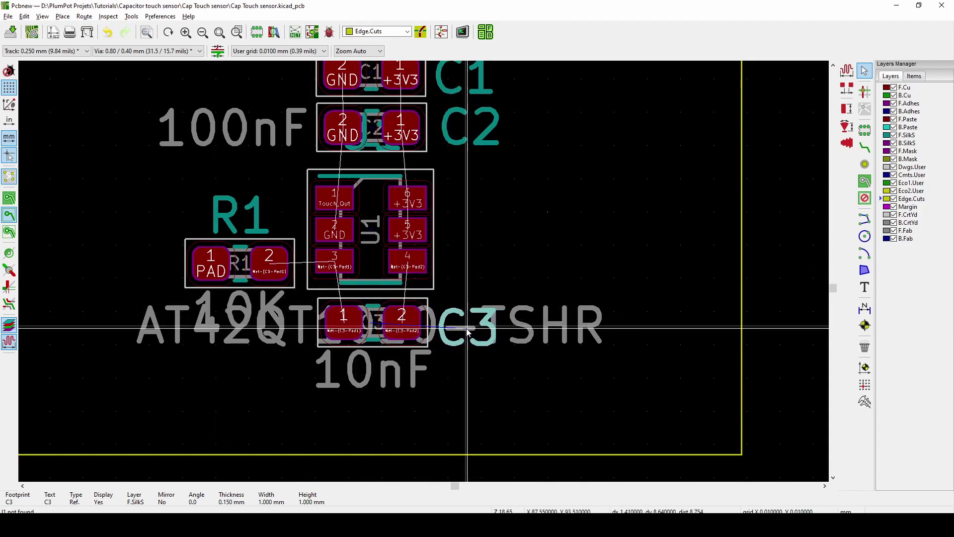
middle_click_drag(297, 208, 387, 301)
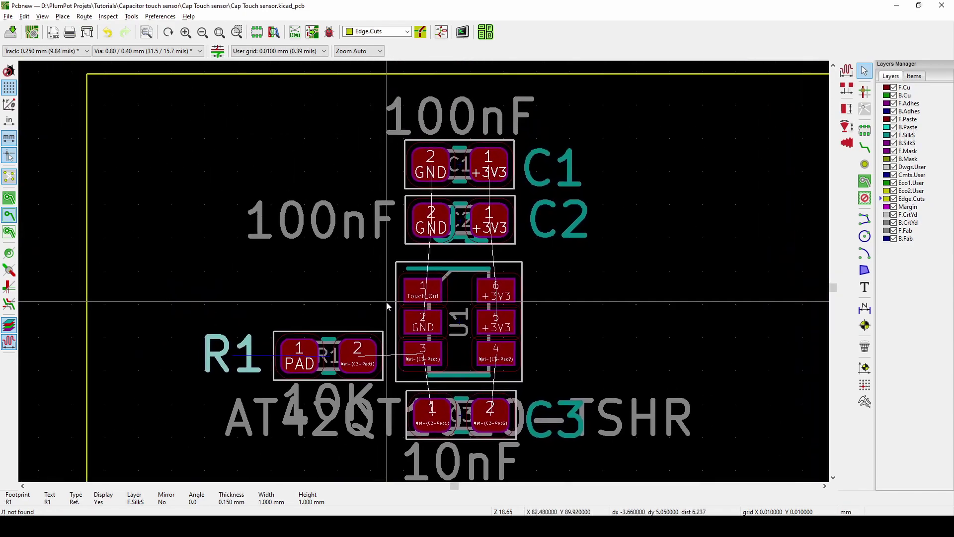
middle_click_drag(282, 248, 252, 221)
Select all the placed components and move them as a group into the right part of the board outline.
left_click_drag(625, 123, 251, 398)
left_click_drag(421, 369, 552, 432)
middle_click_drag(610, 342, 476, 271)
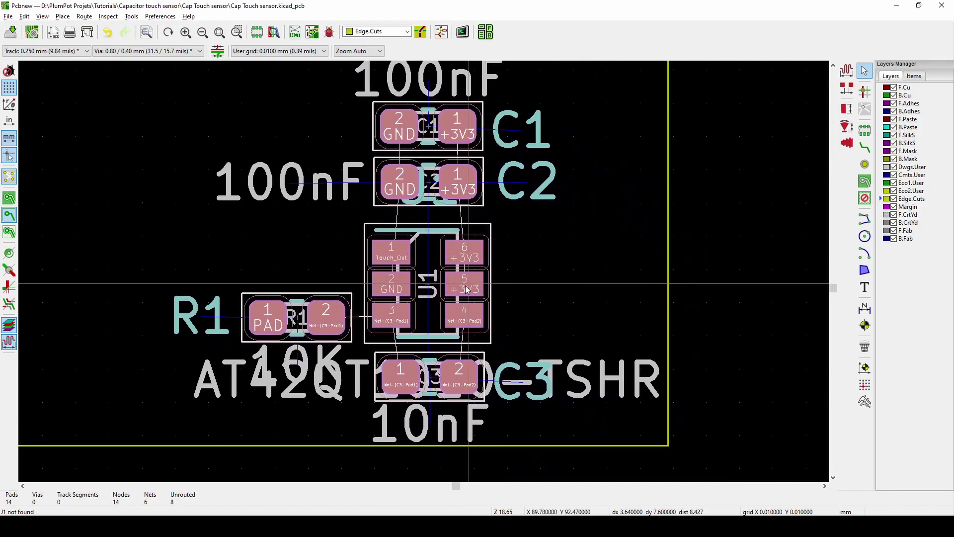
scroll(463, 285, "down", 1)
left_click_drag(396, 259, 422, 224)
middle_click_drag(357, 246, 555, 283)
left_click(312, 196)
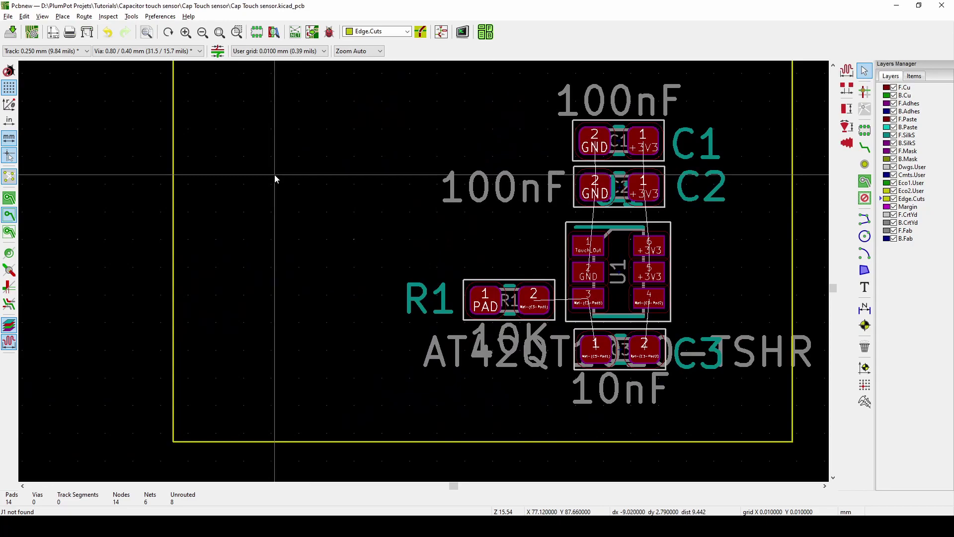
Start adding a footprint in the free left area of the board and search the footprint library for "Pad".
left_click(258, 175)
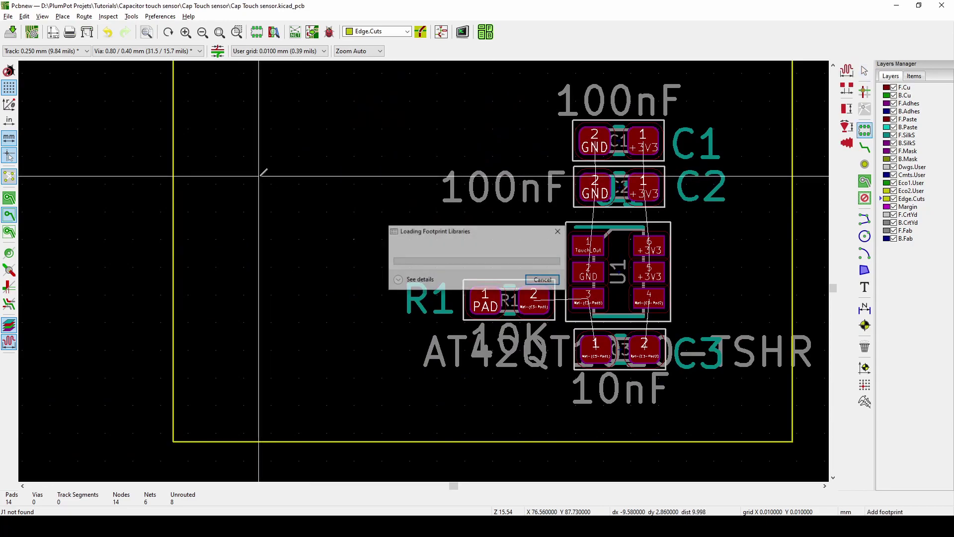
left_click(104, 73)
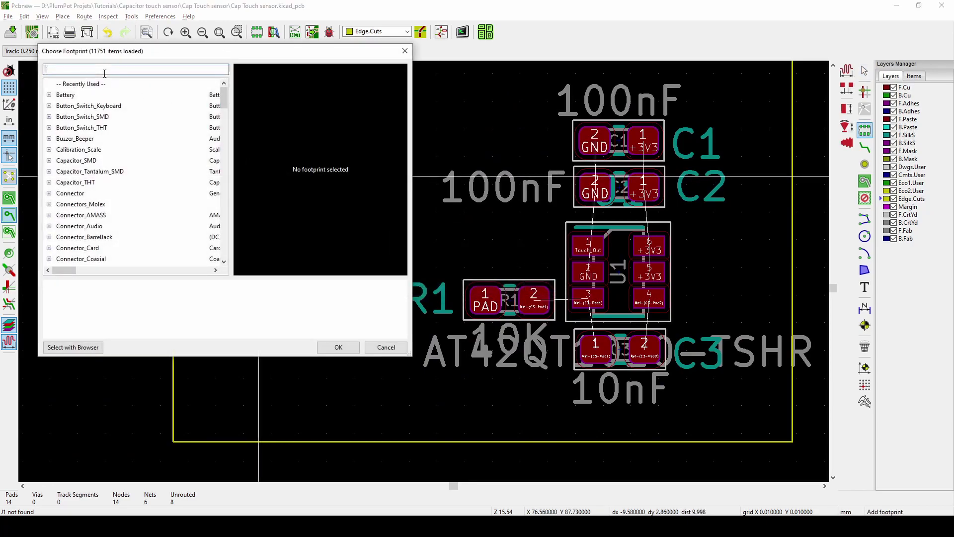
type("Pad")
Preview the probe pad and solder wire pad footprints for a suitable touch pad.
left_click(98, 105)
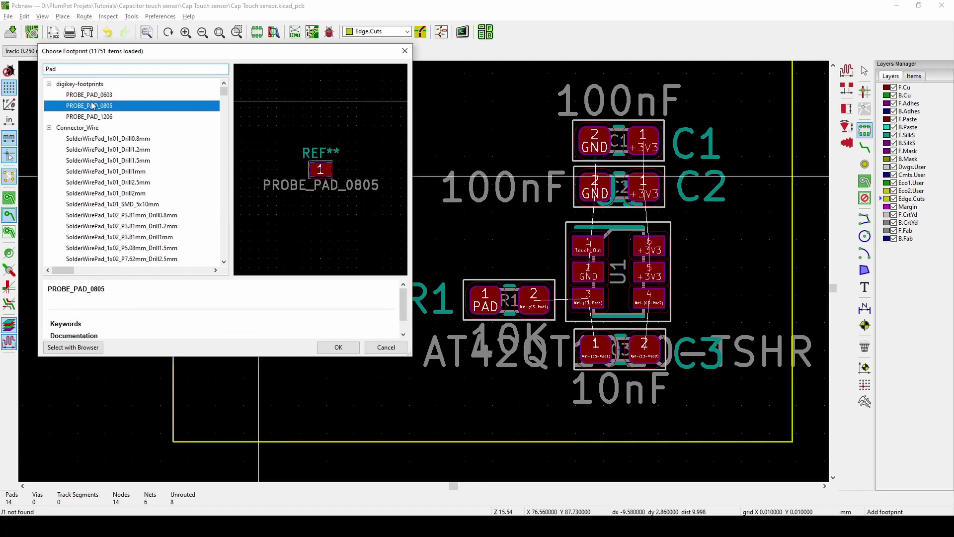
left_click(99, 117)
left_click(99, 139)
left_click(100, 149)
left_click(105, 161)
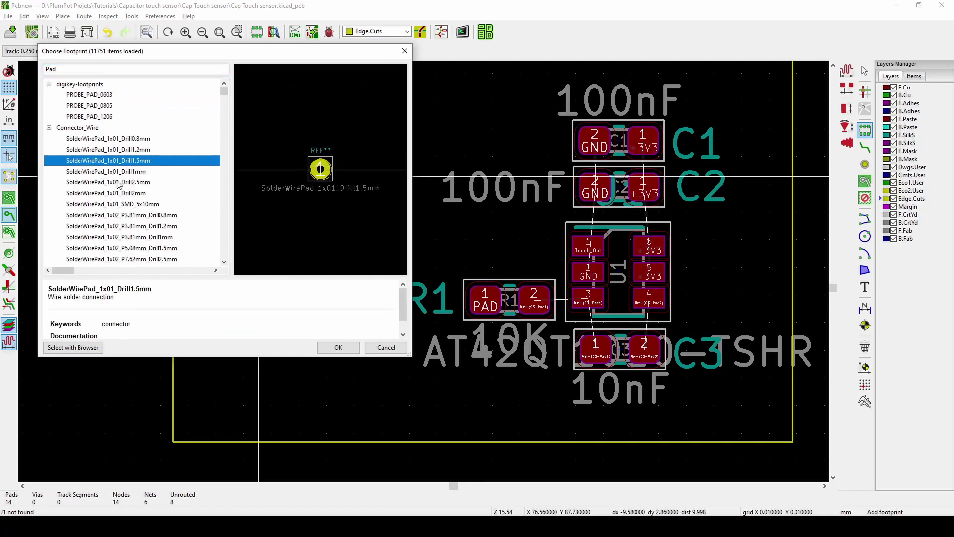
left_click(117, 182)
scroll(119, 205, "down", 1)
left_click(98, 203)
scroll(99, 205, "down", 4)
left_click(104, 215)
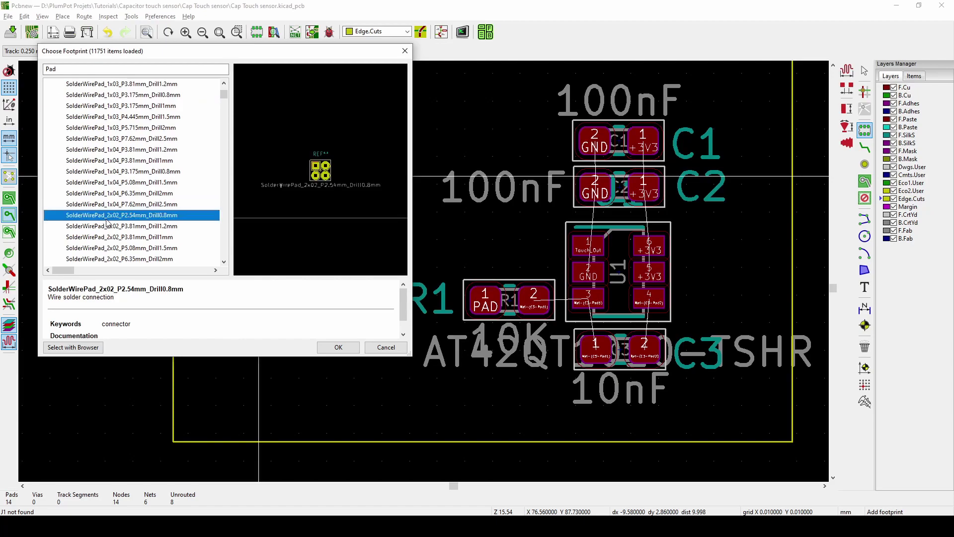
scroll(106, 205, "down", 4)
Compare the square and round TestPoint pad footprints in their different sizes.
left_click(104, 193)
left_click(101, 171)
left_click(102, 160)
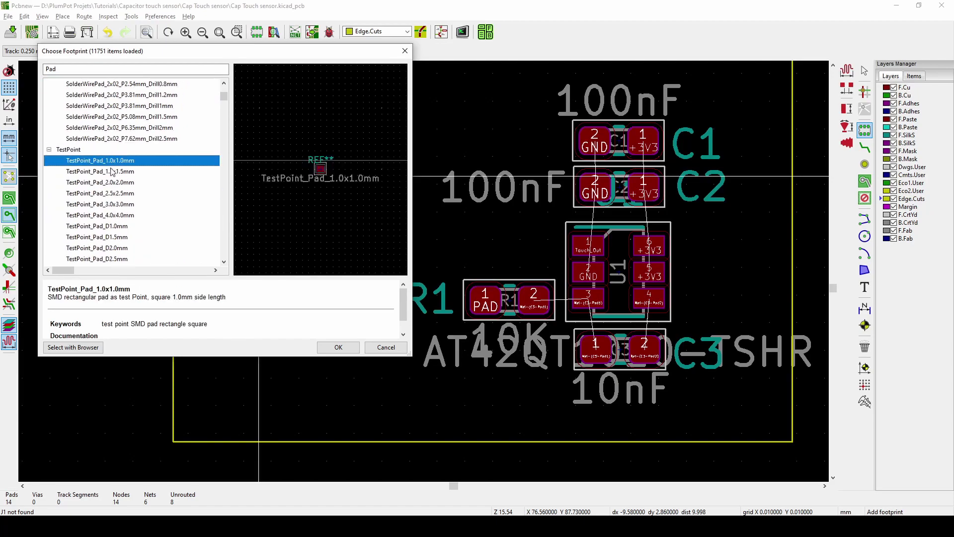
left_click(107, 215)
left_click(114, 237)
left_click(127, 258)
scroll(127, 249, "down", 1)
left_click(109, 193)
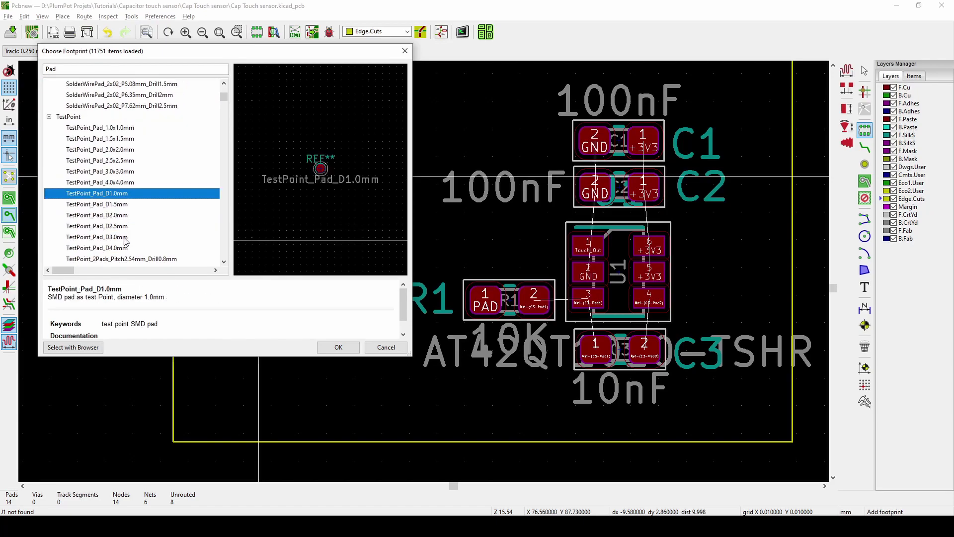
left_click(114, 225)
left_click(127, 236)
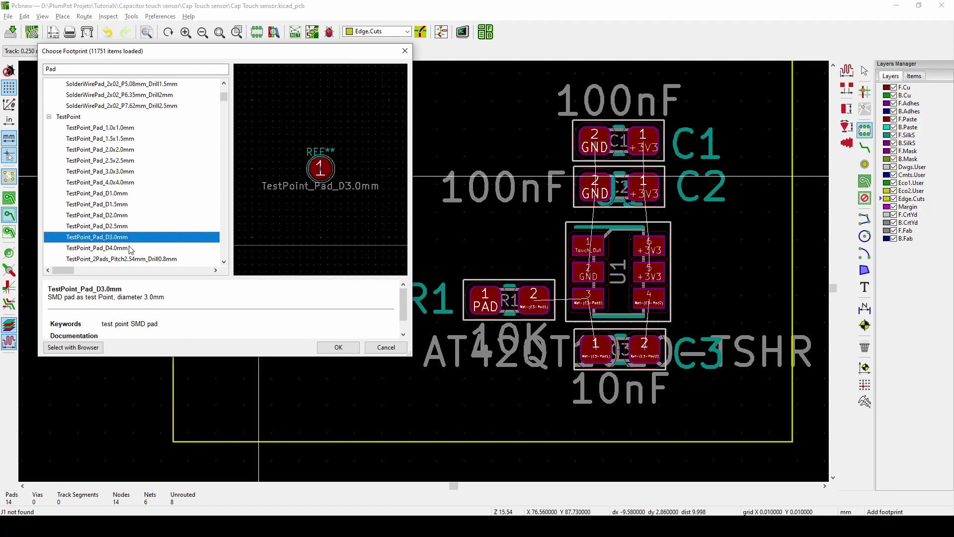
Choose the TestPoint_Pad_D4.0mm footprint and place it in the left part of the board.
left_click(129, 248)
scroll(130, 238, "down", 1)
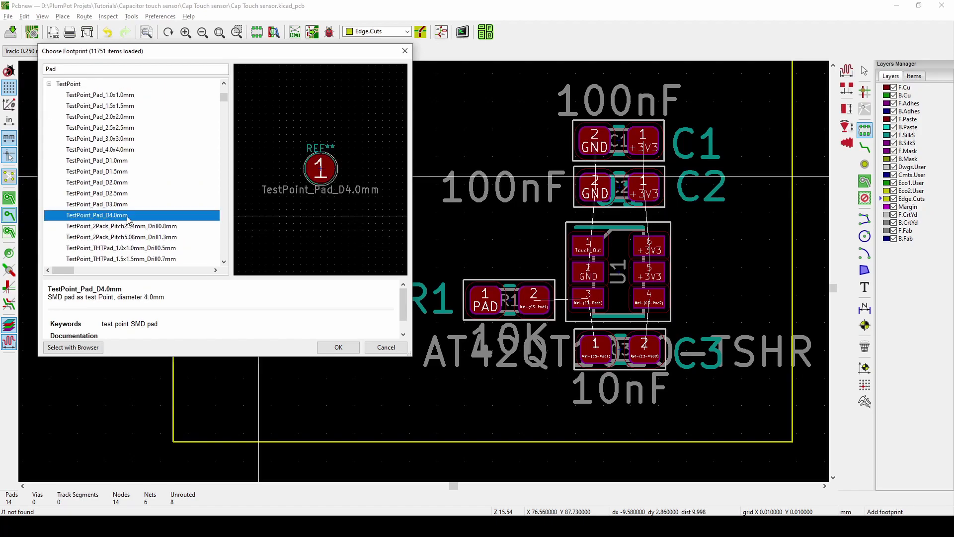
double_click(128, 217)
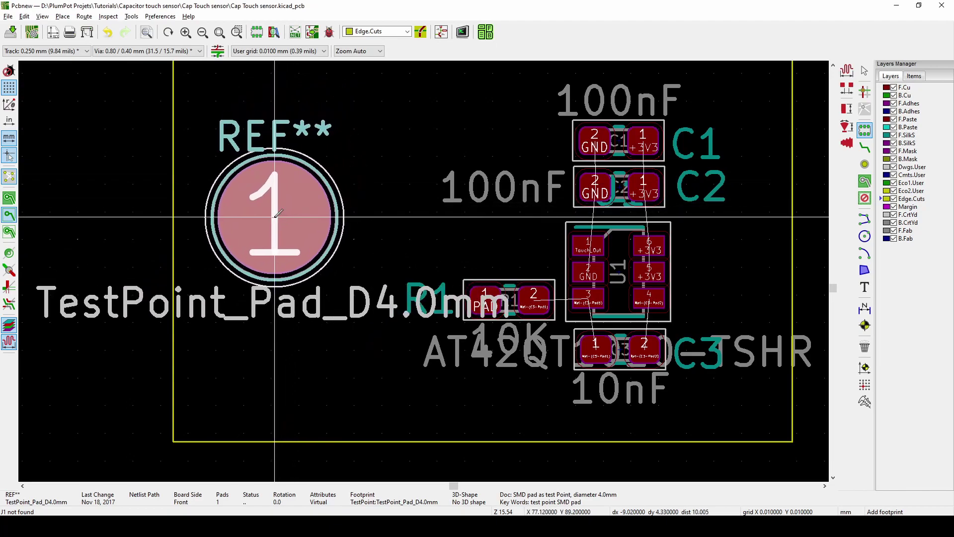
left_click(279, 214)
Try to set the round test pad's X size to 5 mm and undo the change.
double_click(293, 221)
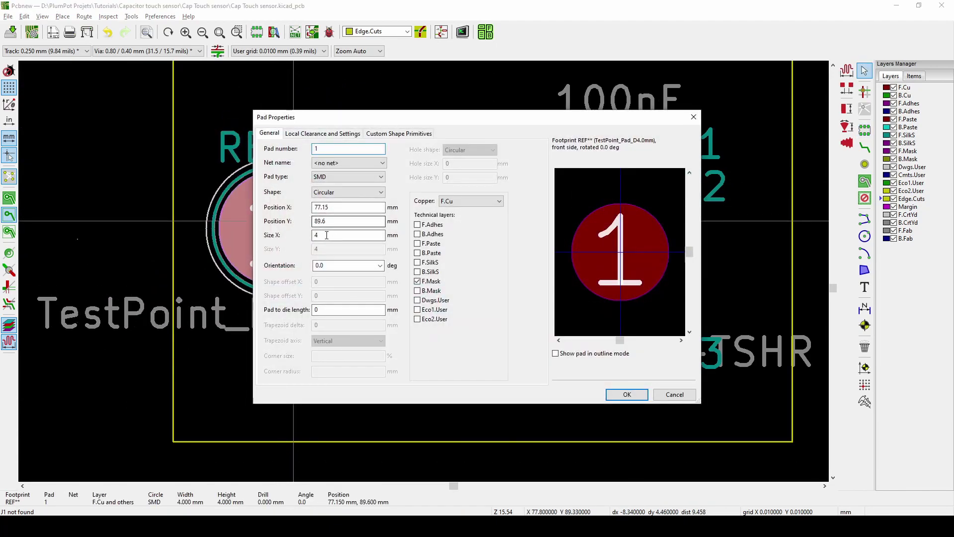
type("5")
key("Return")
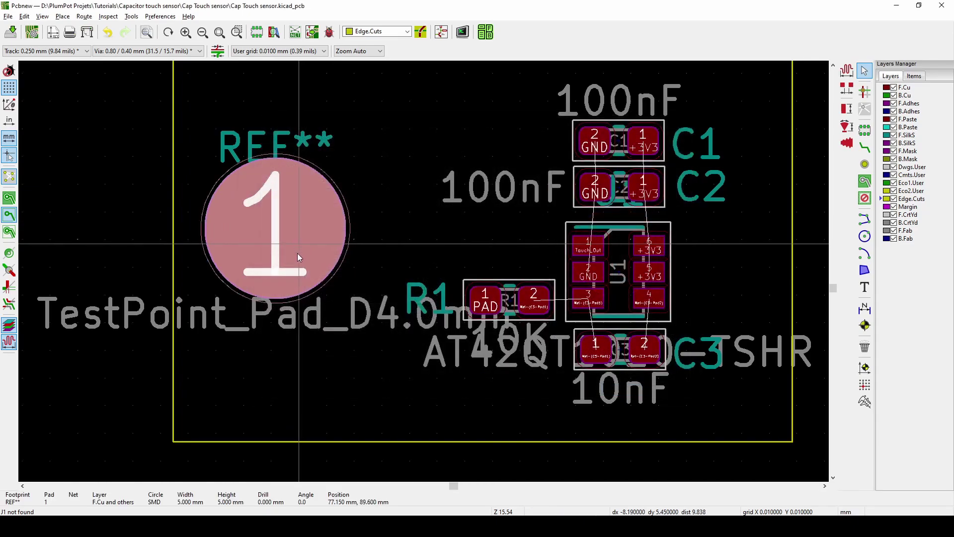
key("ctrl+z")
Inspect the board and its round pad in the 3D viewer from an angle, and return to the layout's pad.
key("alt+3")
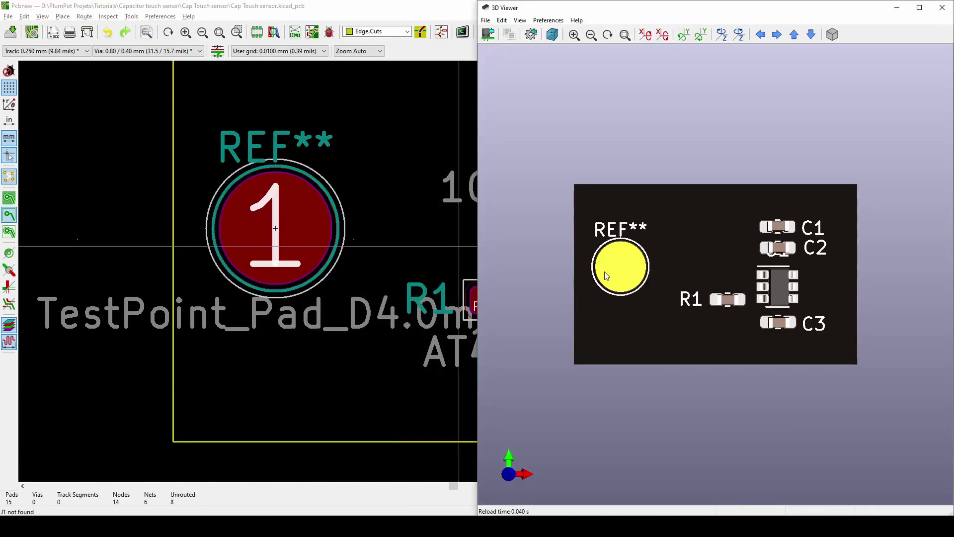
left_click_drag(649, 273, 612, 320)
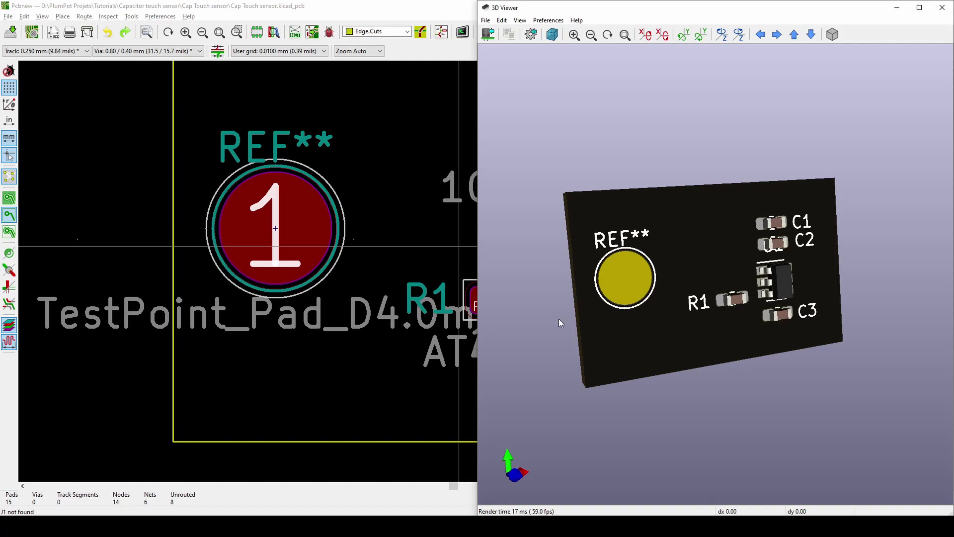
left_click(409, 197)
left_click(303, 228)
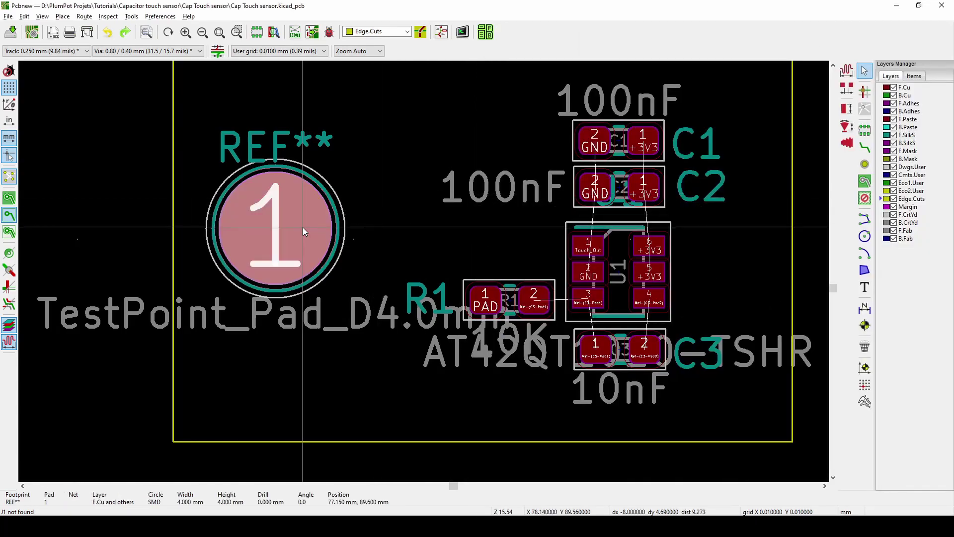
Check the round test pad's properties and inspect the pad on the board in the 3D viewer.
double_click(303, 232)
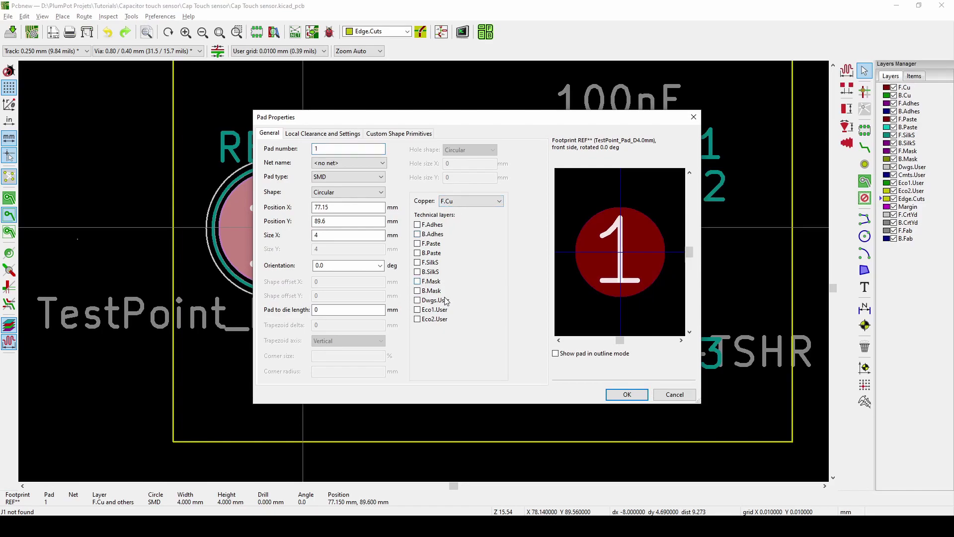
left_click(626, 393)
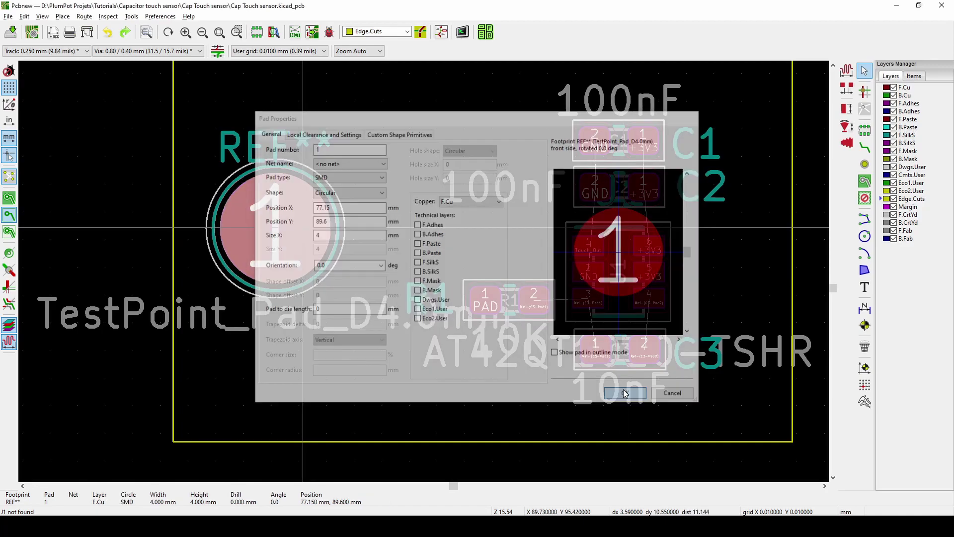
key("alt+3")
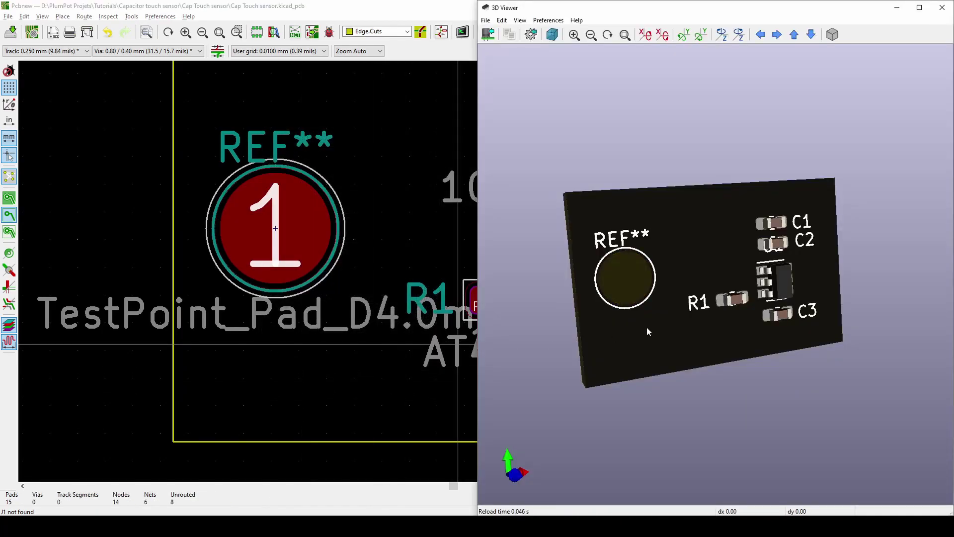
left_click_drag(647, 330, 623, 282)
Select the round pad's REF** reference text and look up the touch pad connector's designator in the schematic.
left_click(287, 133)
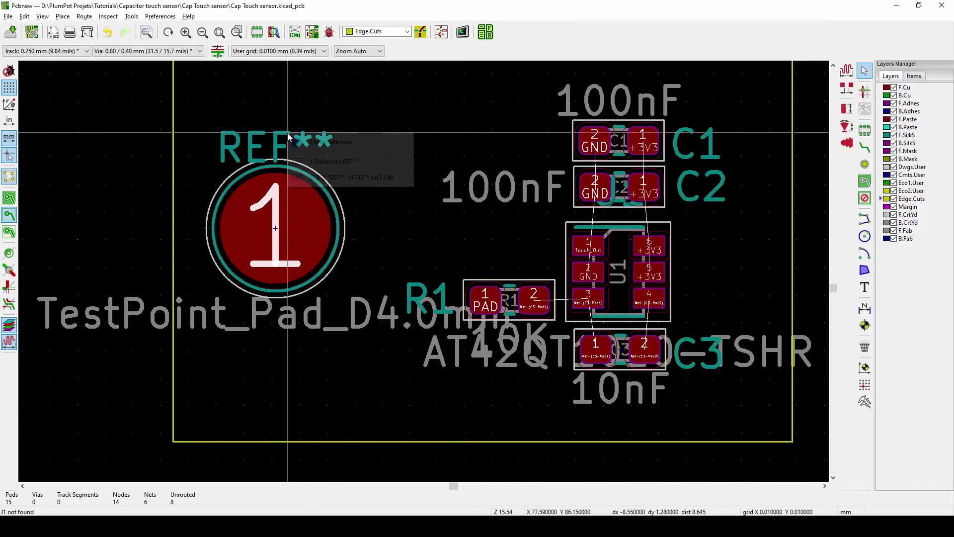
left_click(259, 140)
left_click(315, 168)
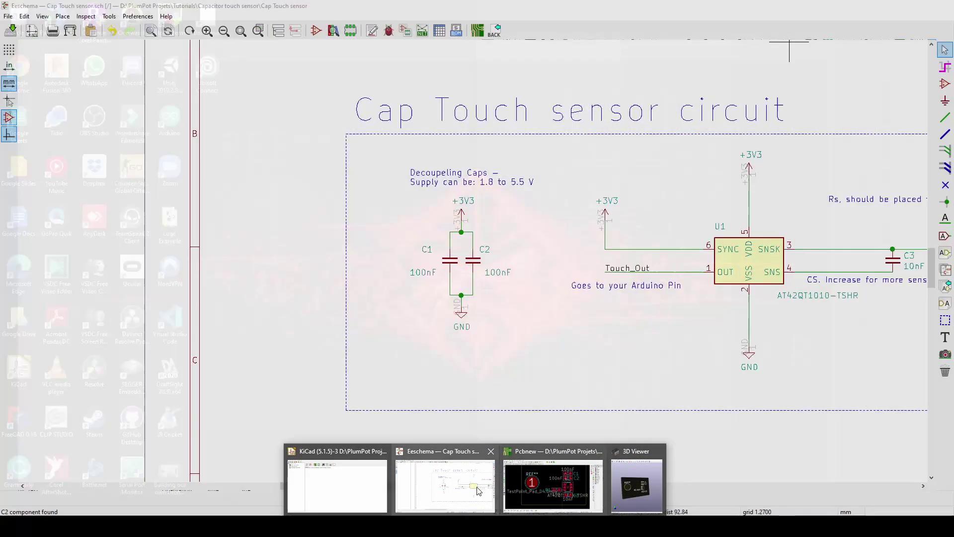
left_click(440, 477)
middle_click_drag(703, 265, 639, 269)
scroll(501, 238, "up", 3)
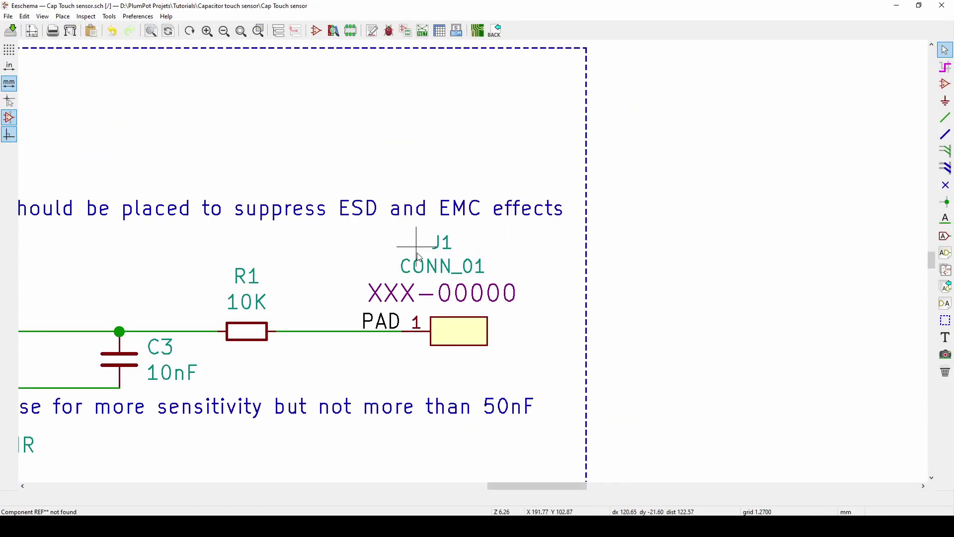
left_click(904, 8)
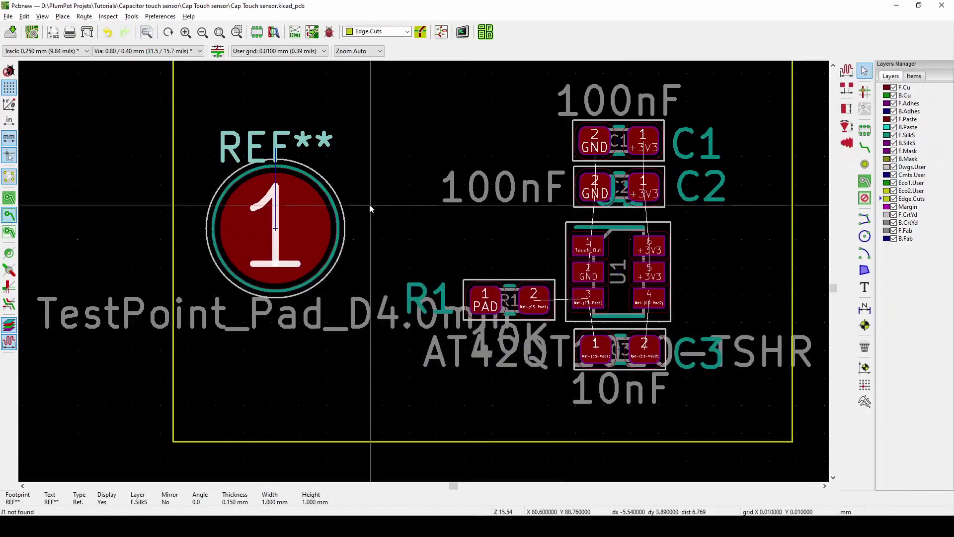
Change the round pad's silkscreen reference to J1 and save the board.
double_click(282, 147)
left_click(289, 167)
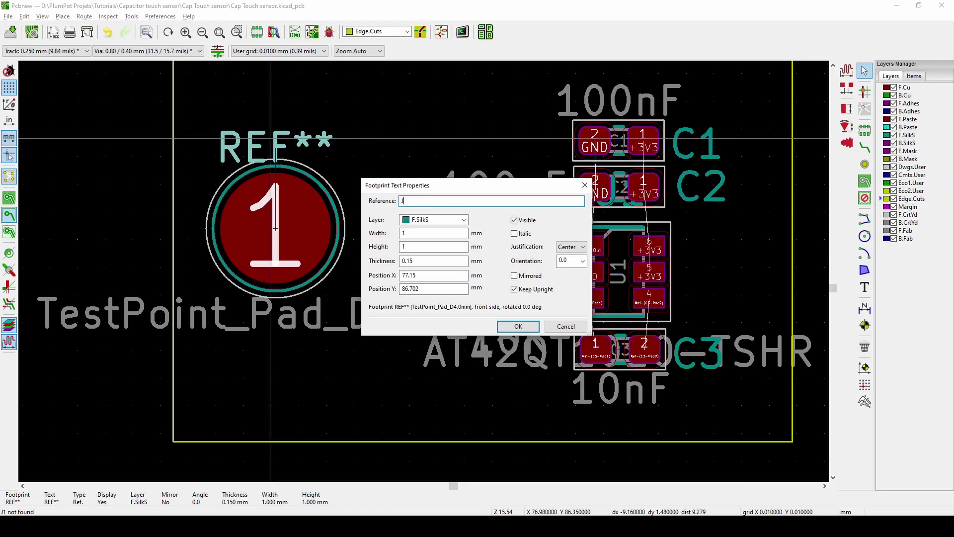
left_click(521, 329)
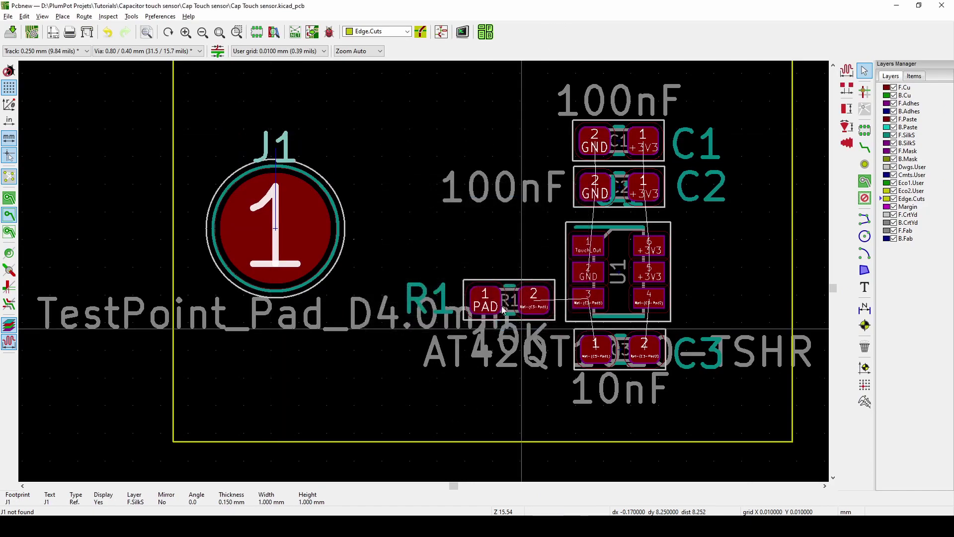
left_click(10, 31)
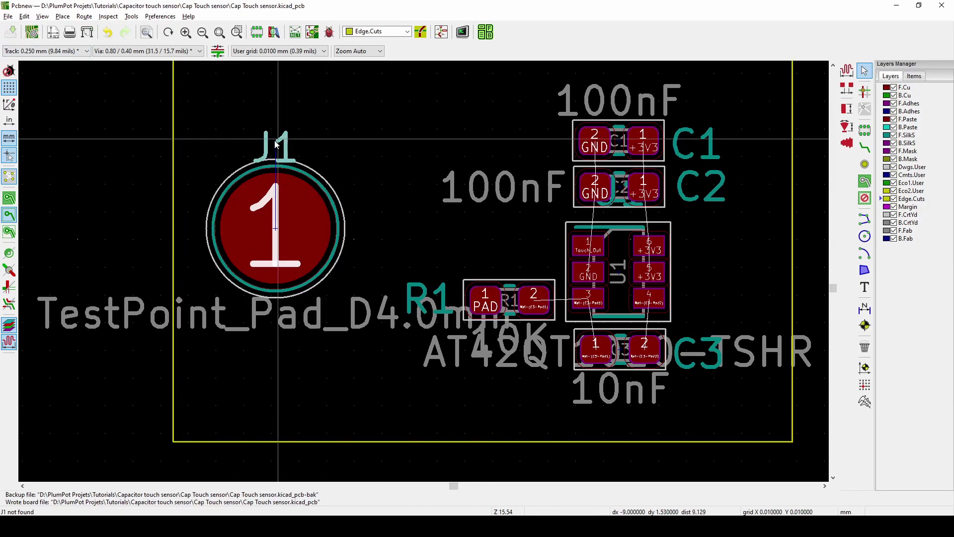
Move the J1 reference text slightly farther above the pad's ring and check the board in the 3D viewer.
left_click_drag(276, 147, 273, 138)
key("alt+3")
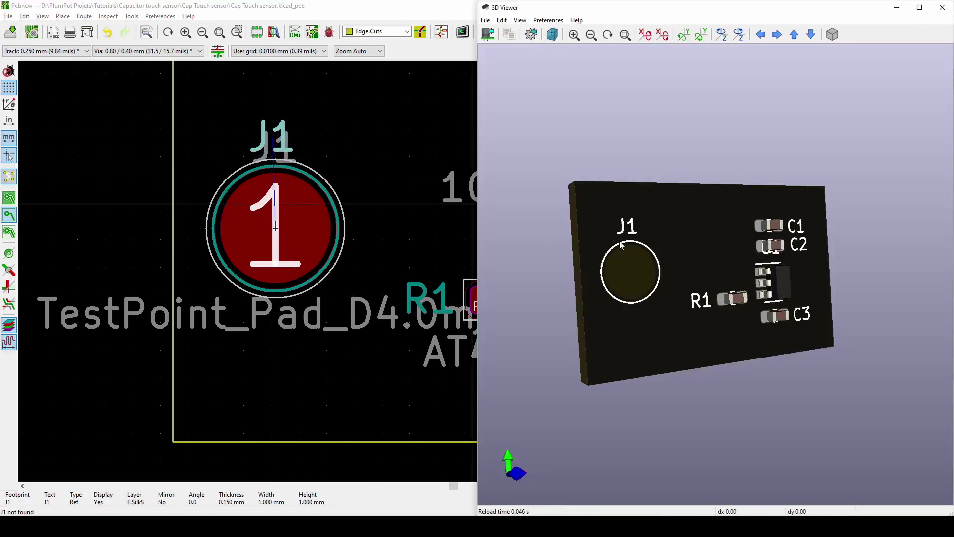
left_click_drag(621, 245, 613, 267)
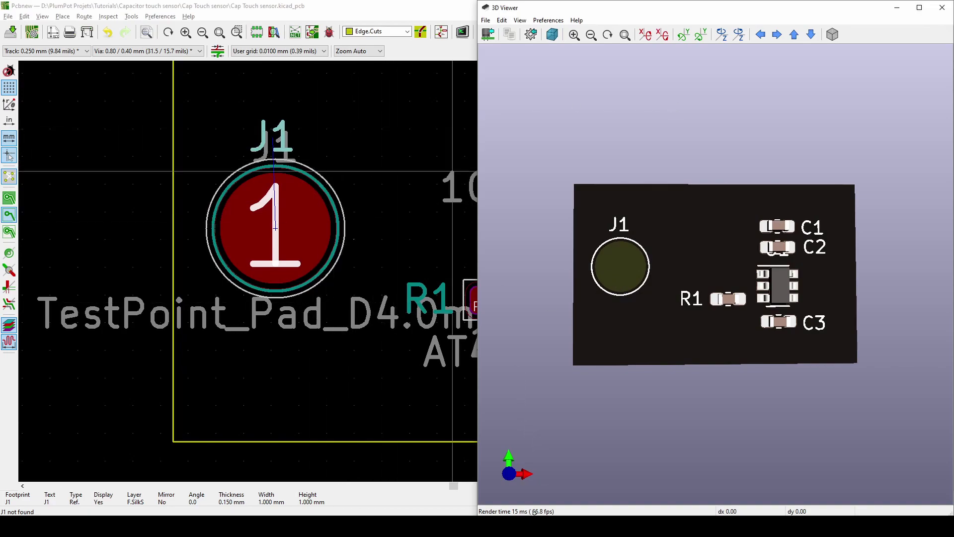
Update the PCB from the schematic, re-associating footprints by reference.
left_click(469, 499)
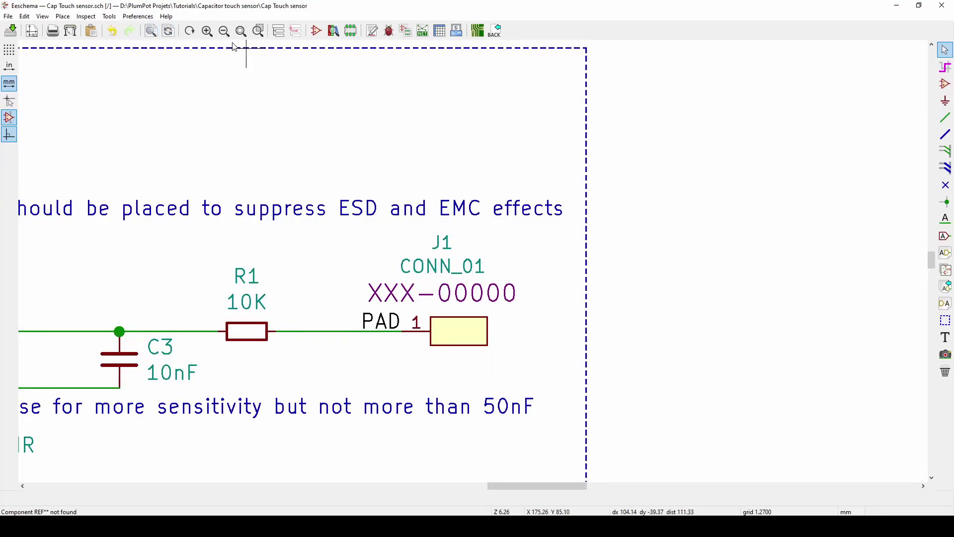
left_click(110, 17)
left_click(134, 30)
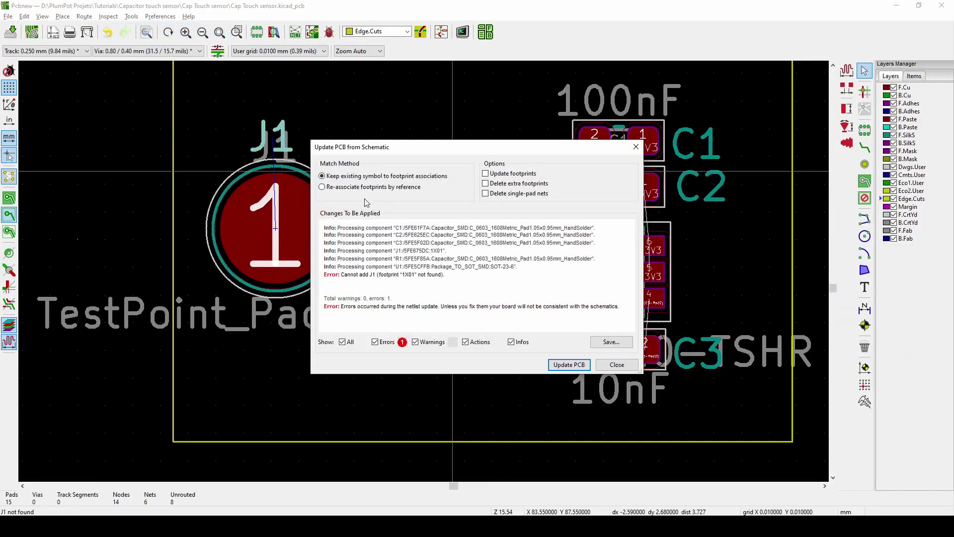
left_click(359, 188)
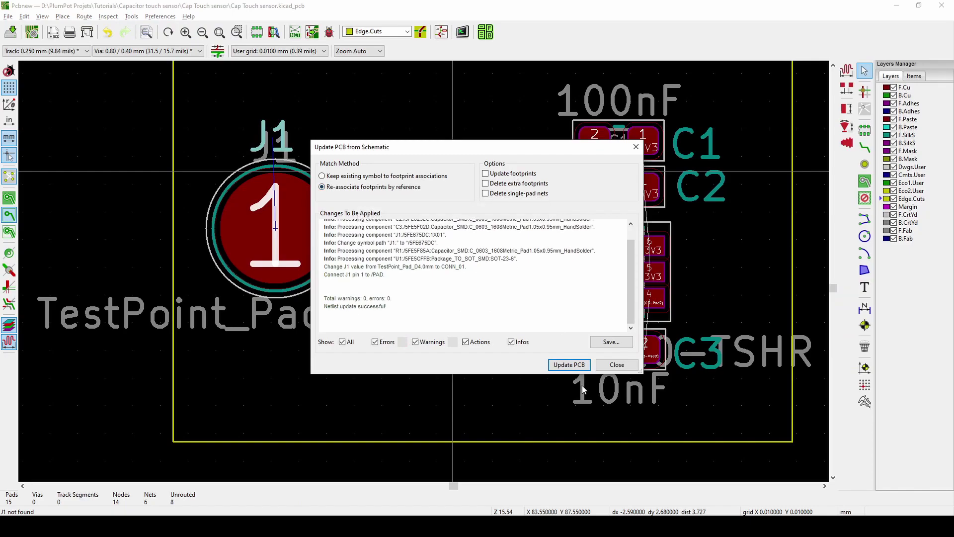
left_click(570, 364)
left_click(617, 365)
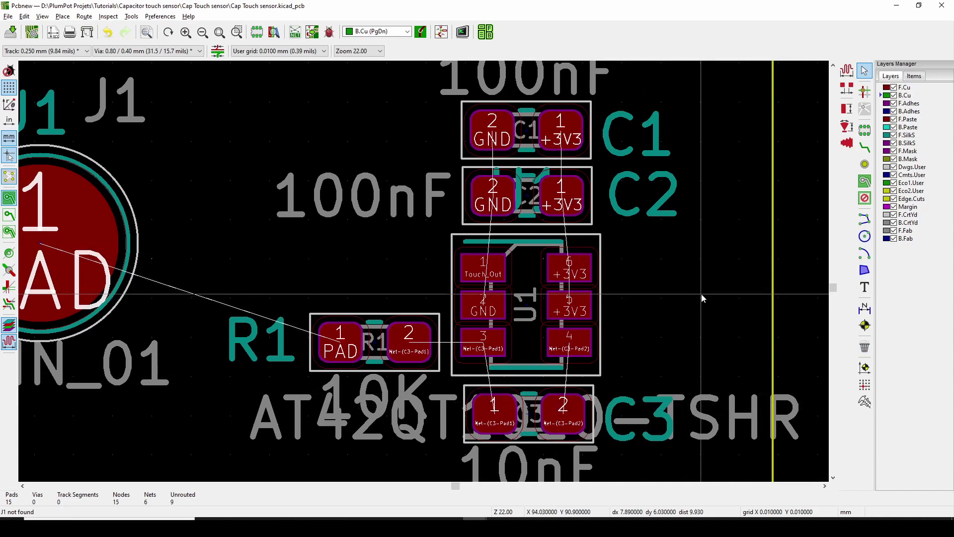
Route front-copper tracks from U1 pin 3 to pad 1 of C3 and pad 2 of R1.
left_click(867, 151)
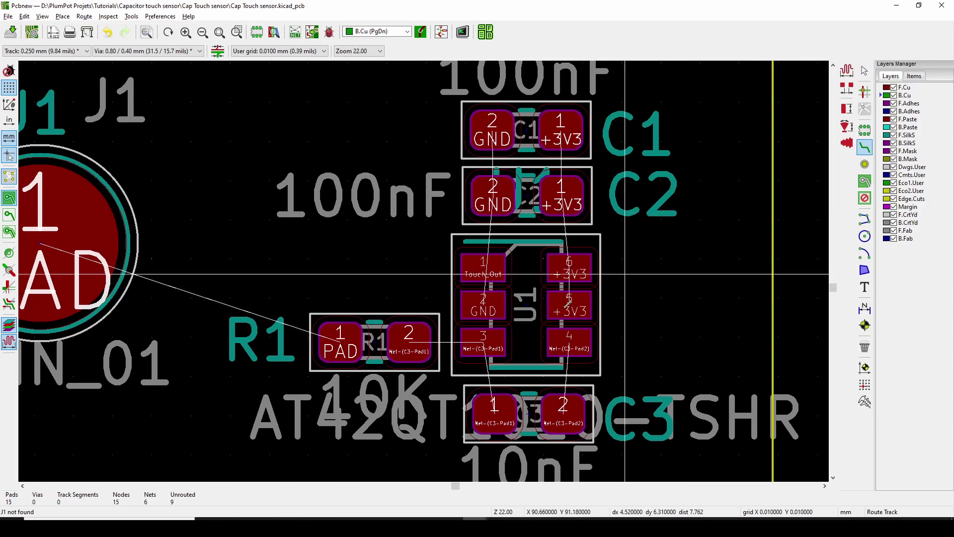
left_click(483, 345)
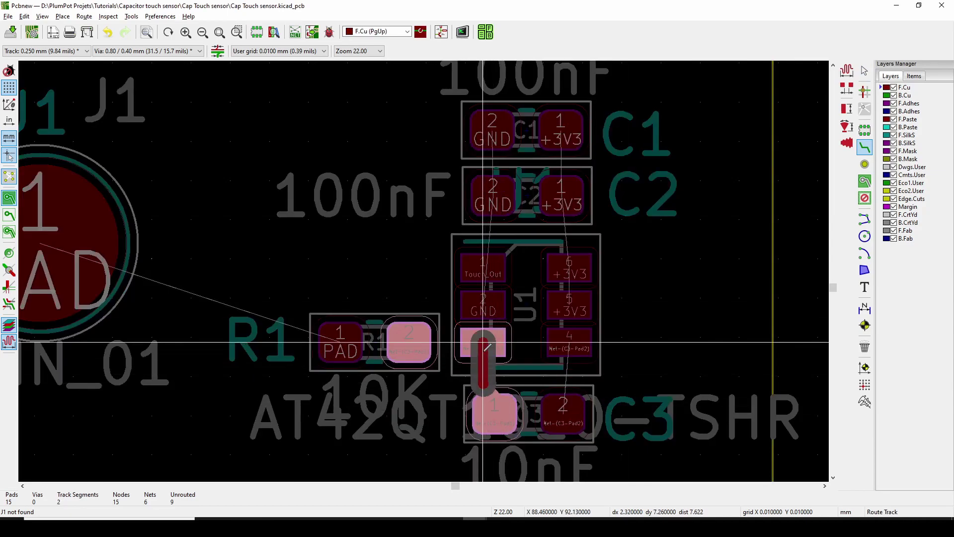
left_click(484, 346)
left_click(482, 342)
left_click(482, 342)
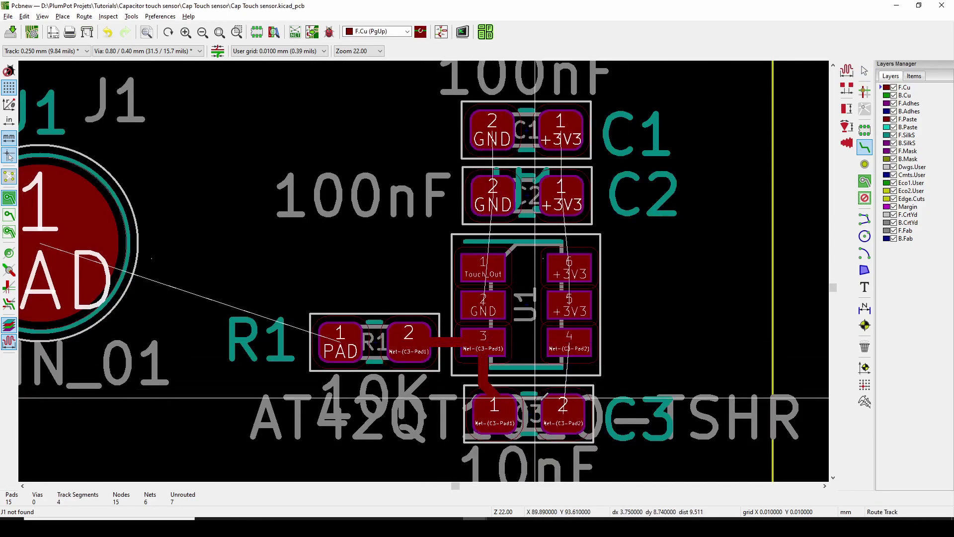
Route a front-copper track from U1 pin 4 to pad 2 of C3.
left_click(569, 343)
left_click(564, 414)
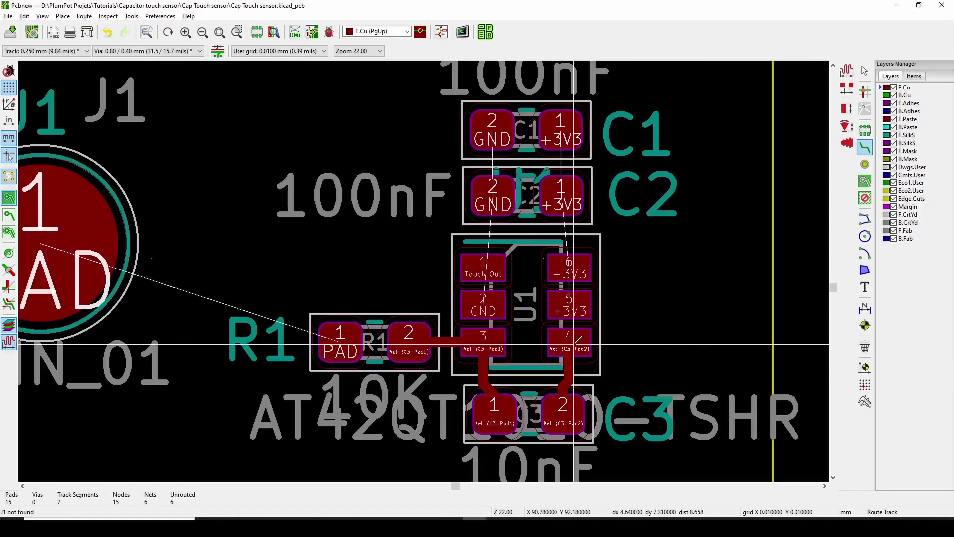
left_click(492, 308)
key("Escape")
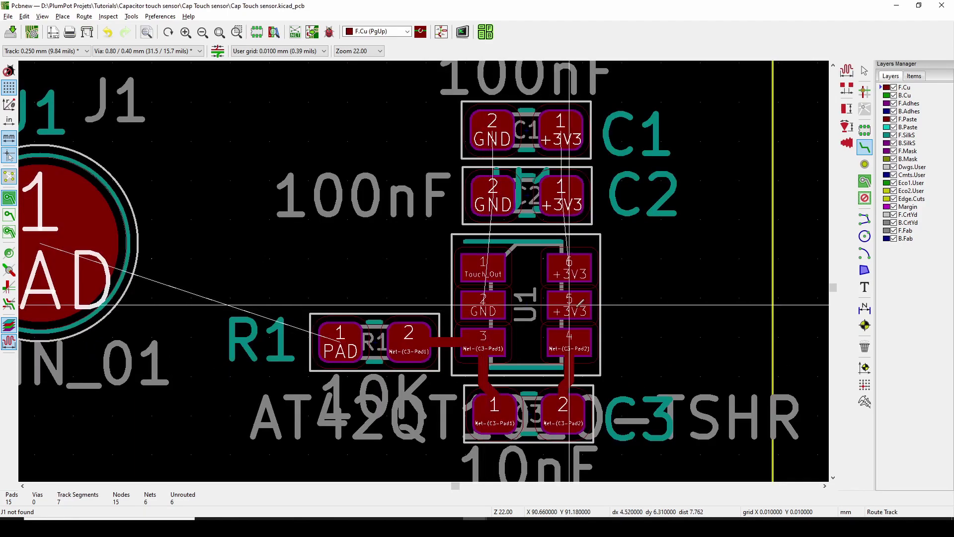
Route the +3V3 net on front copper, linking U1 pins 5 and 6 with pad 1 of C2 and C1.
left_click(569, 271)
left_click(562, 197)
left_click(562, 133)
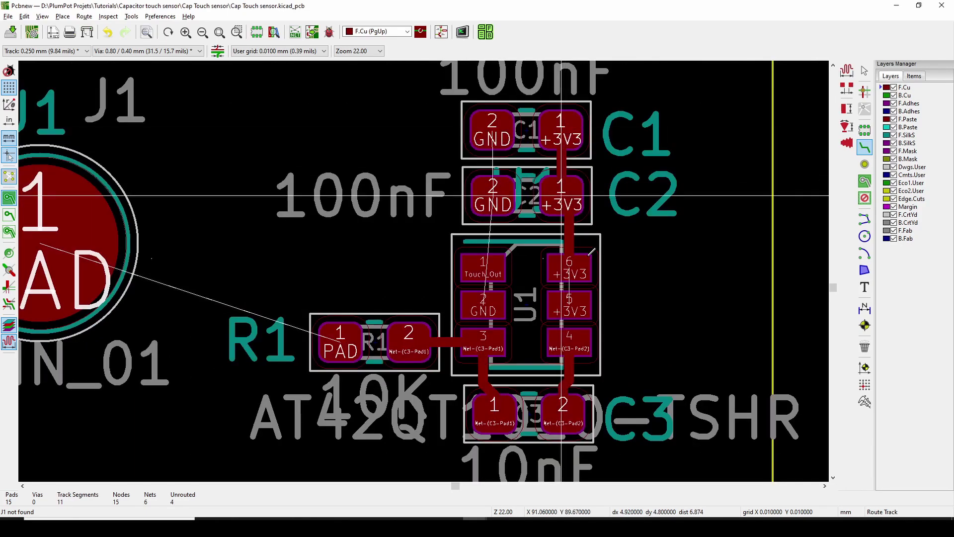
left_click(569, 299)
left_click(569, 271)
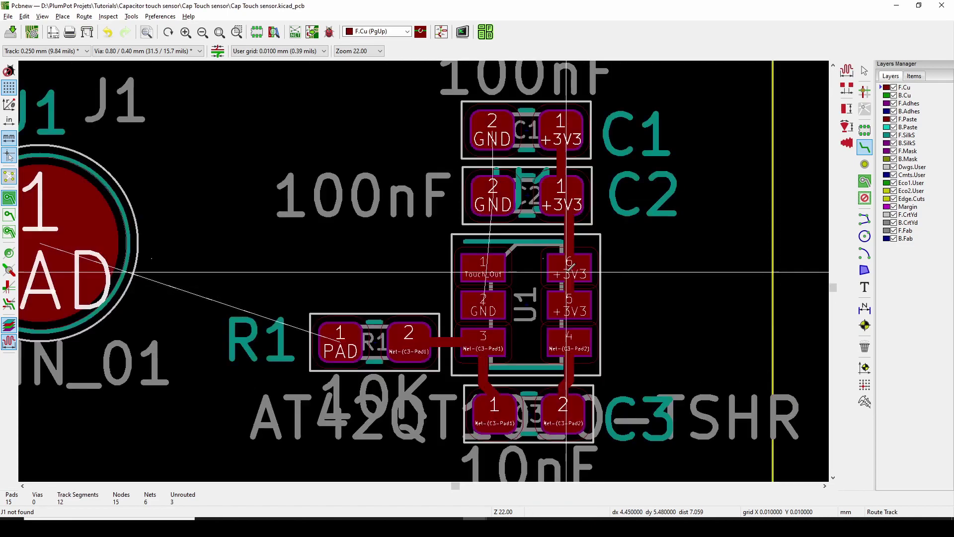
Route the GND net from C1 pad 2 through C2 pad 2 and down between U1's pin rows to pin 2.
left_click(492, 134)
left_click(493, 188)
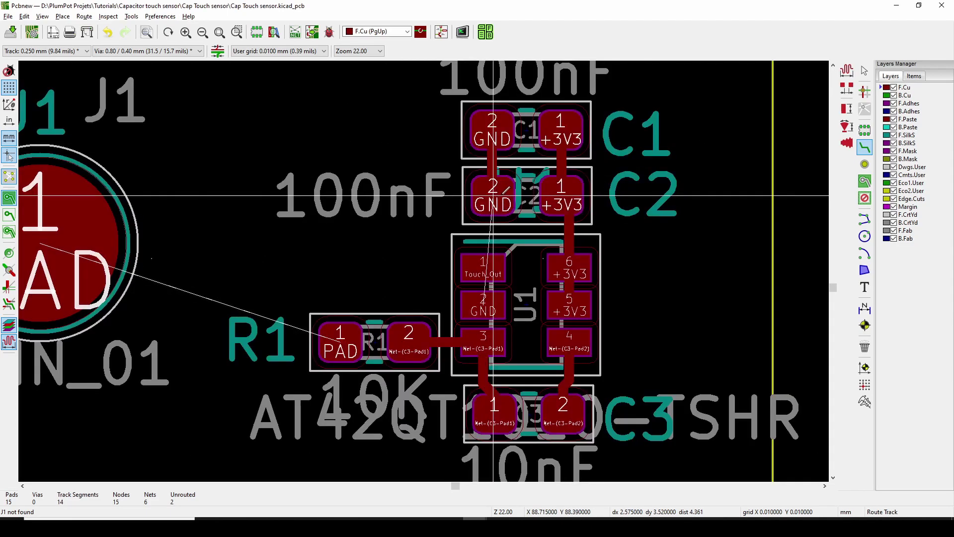
left_click(493, 195)
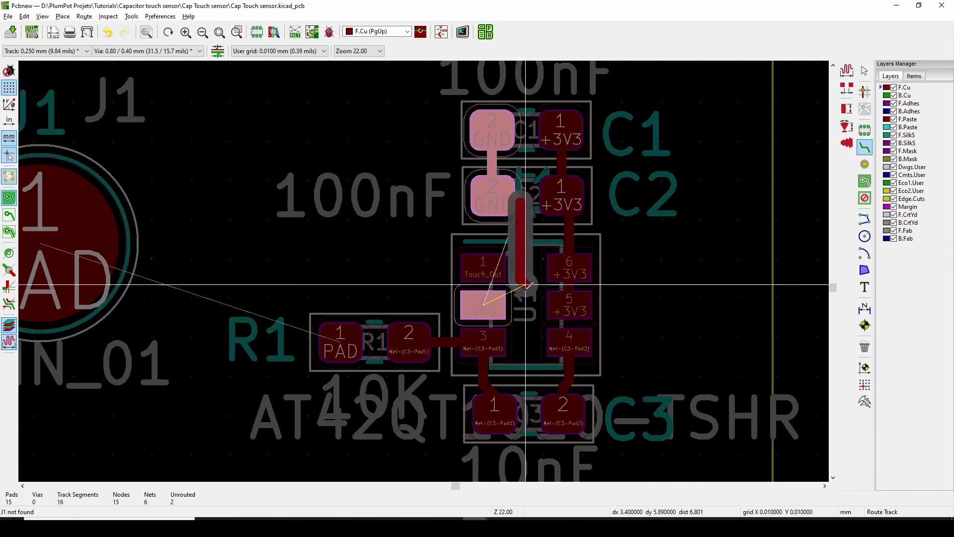
left_click(517, 302)
left_click(491, 304)
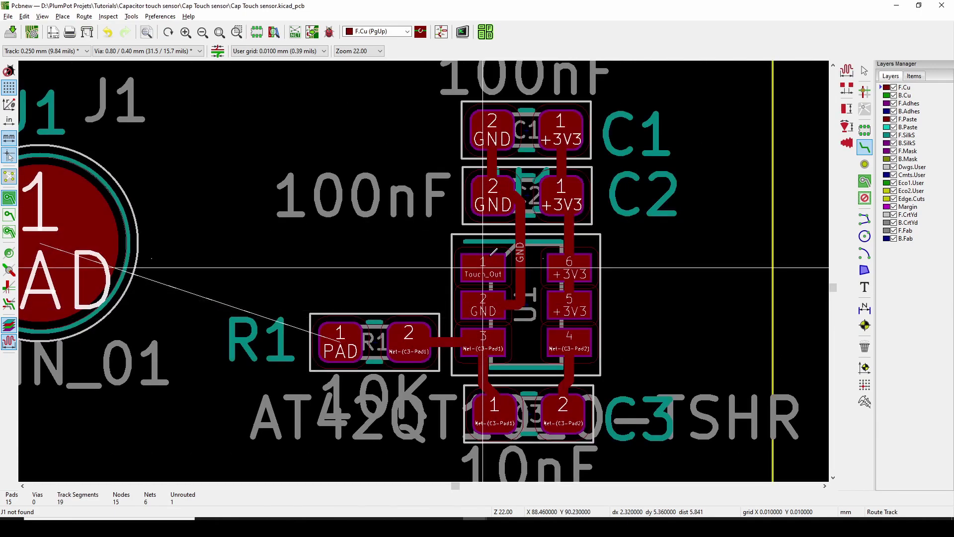
Route the PAD net from R1 pad 1 to the round touch pad J1 with an angled track.
scroll(481, 298, "up", 1)
mouse_move(325, 281)
middle_mouse_down()
mouse_move(440, 260)
mouse_move(451, 240)
middle_mouse_up()
scroll(335, 252, "down", 1)
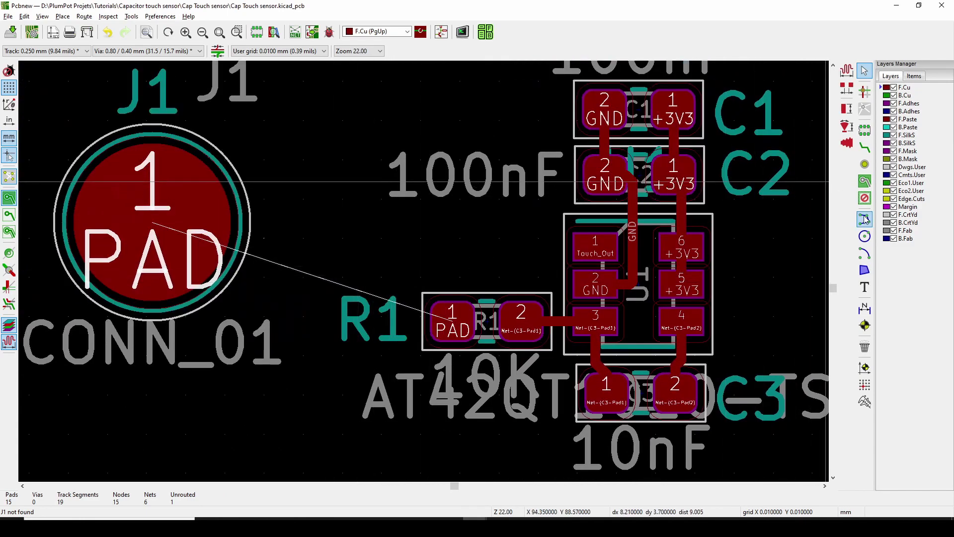
left_click(452, 319)
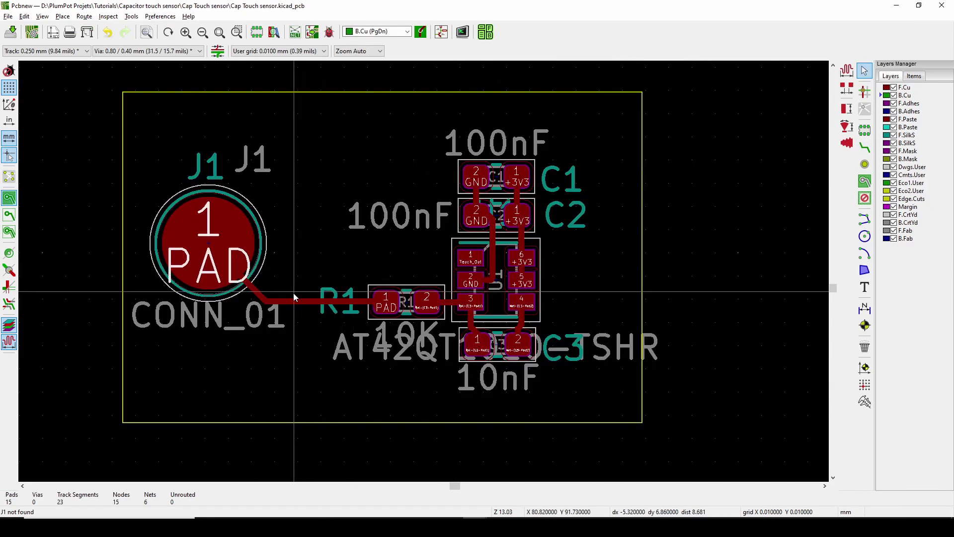
middle_click_drag(294, 293, 302, 311)
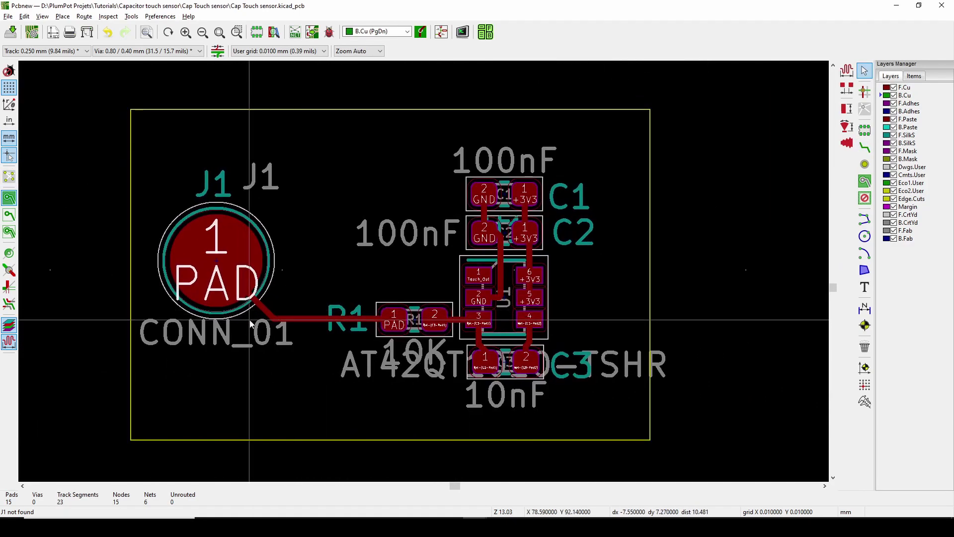
Flip capacitor C1 to the back side of the board.
scroll(250, 325, "up", 1)
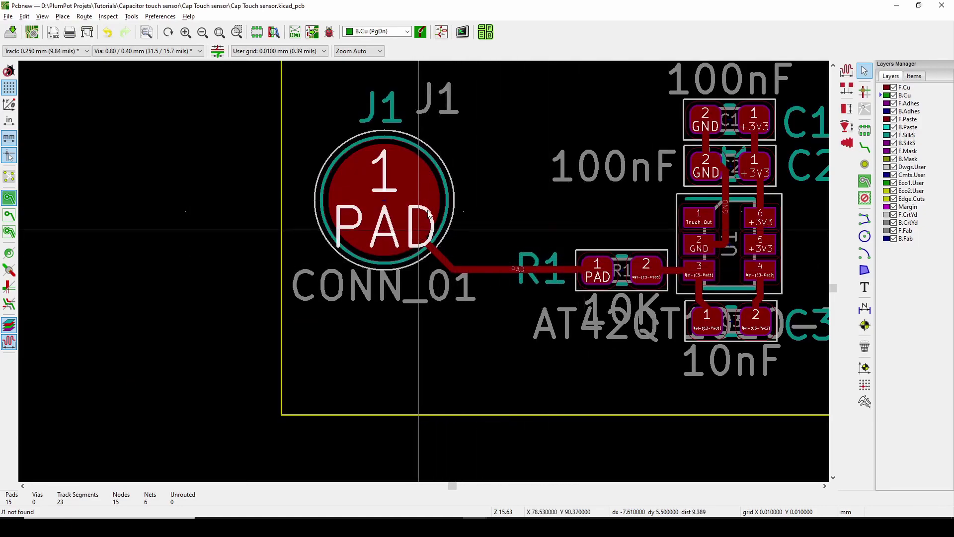
middle_click_drag(478, 207, 416, 235)
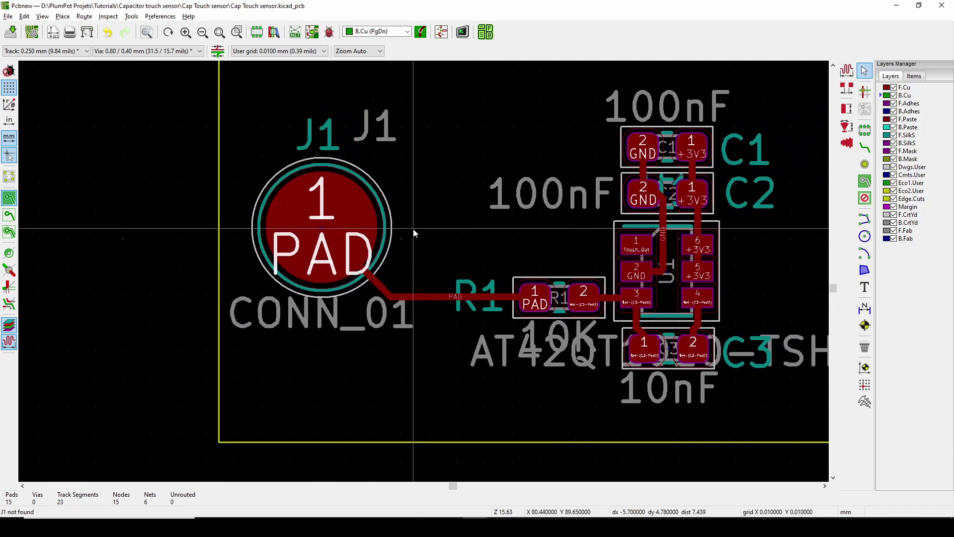
middle_click_drag(484, 219, 404, 264)
scroll(567, 195, "up", 2)
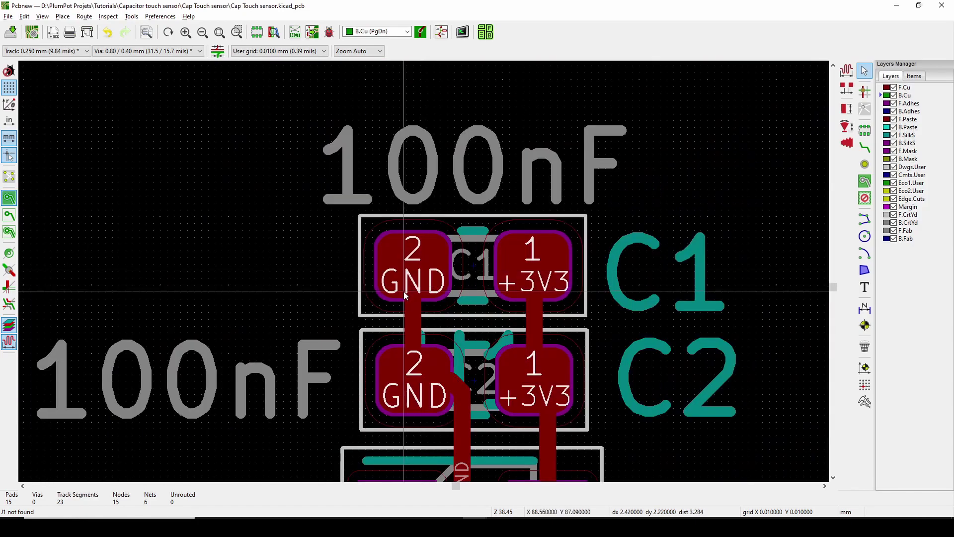
left_click(472, 262)
left_click(484, 229)
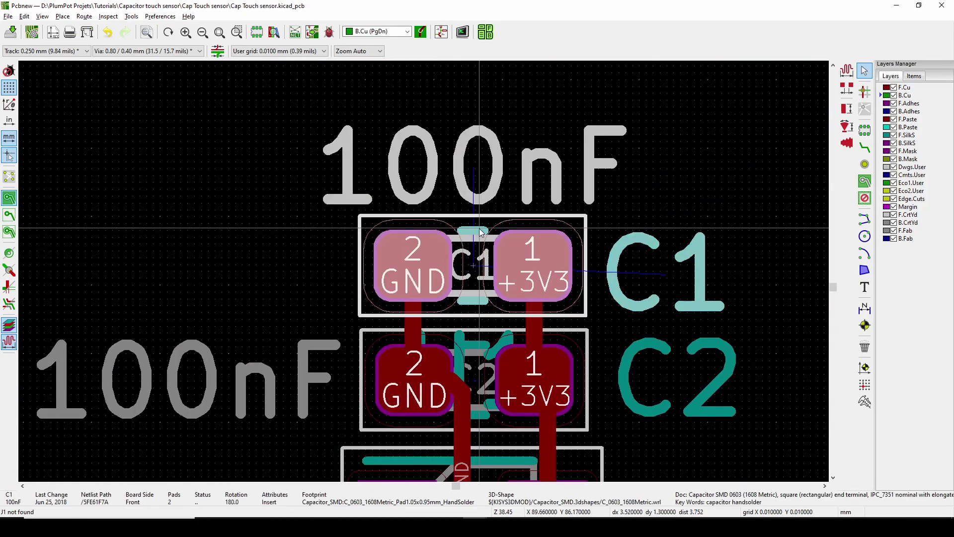
key("f")
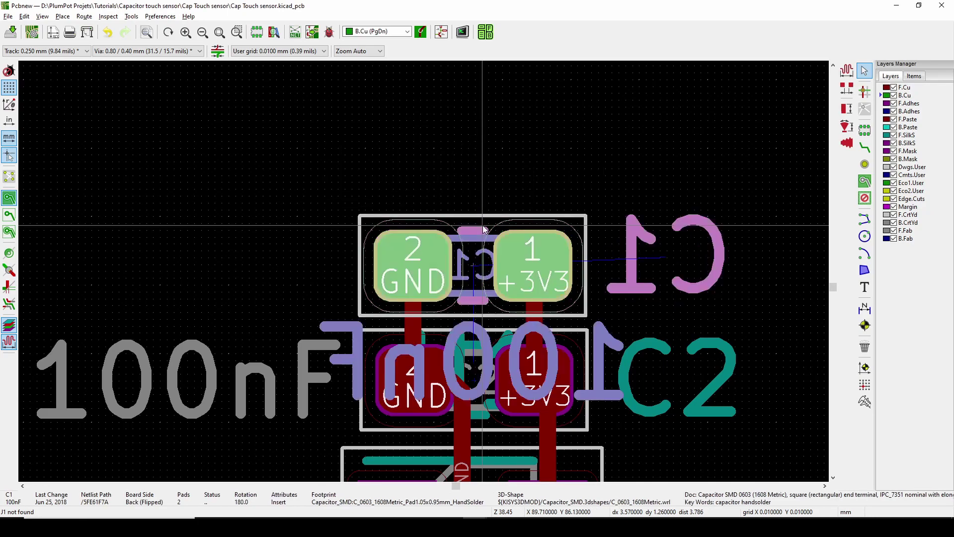
left_click(799, 160)
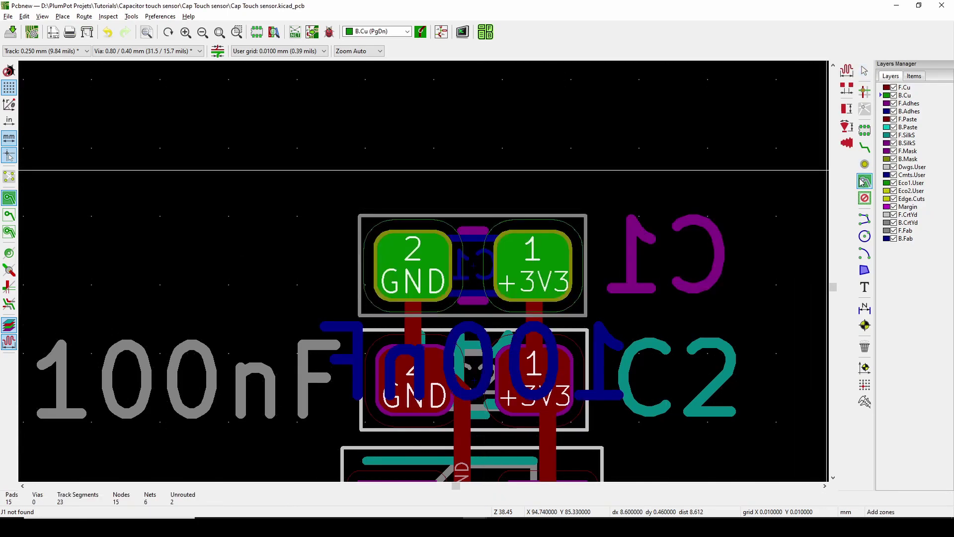
Start a copper zone on B.Cu assigned to the GND net at the board outline's upper-left corner.
scroll(204, 99, "down", 4)
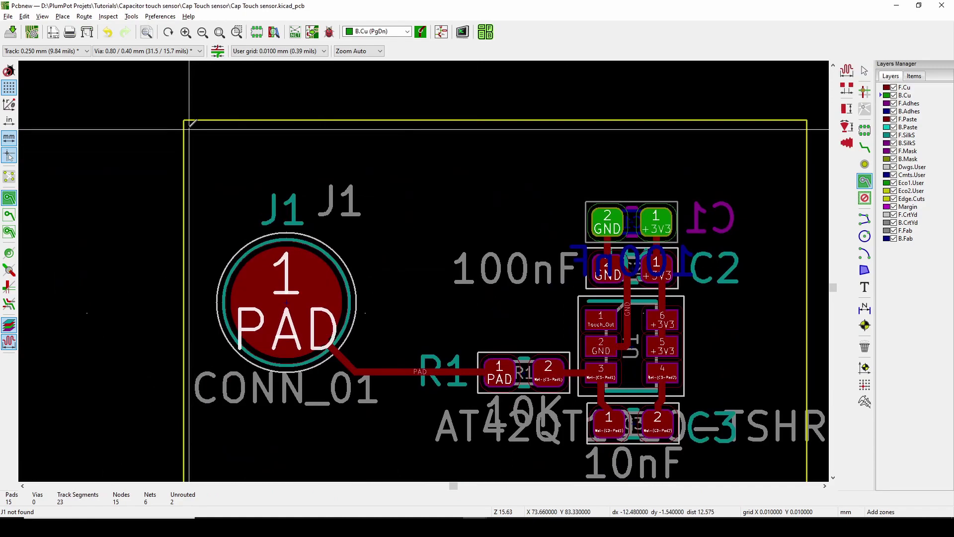
left_click(183, 120)
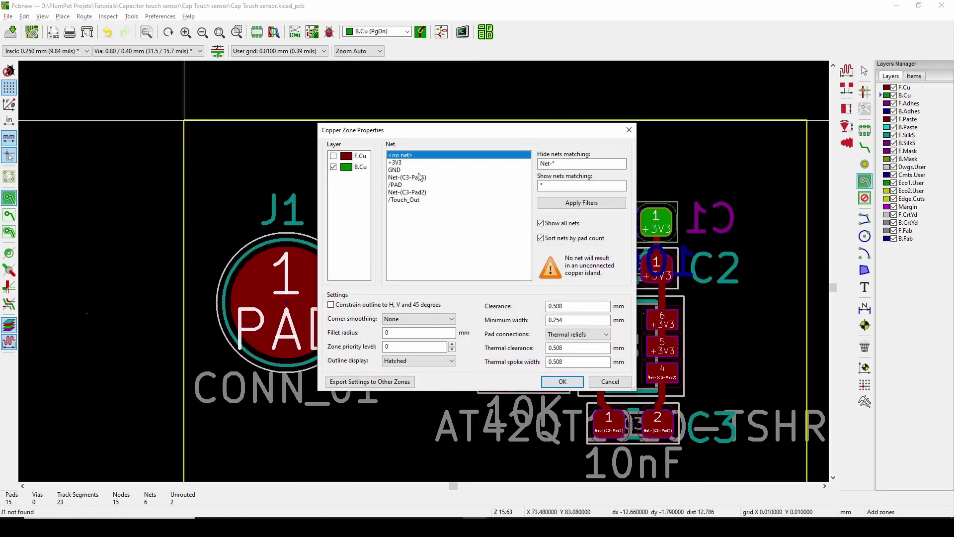
left_click(577, 385)
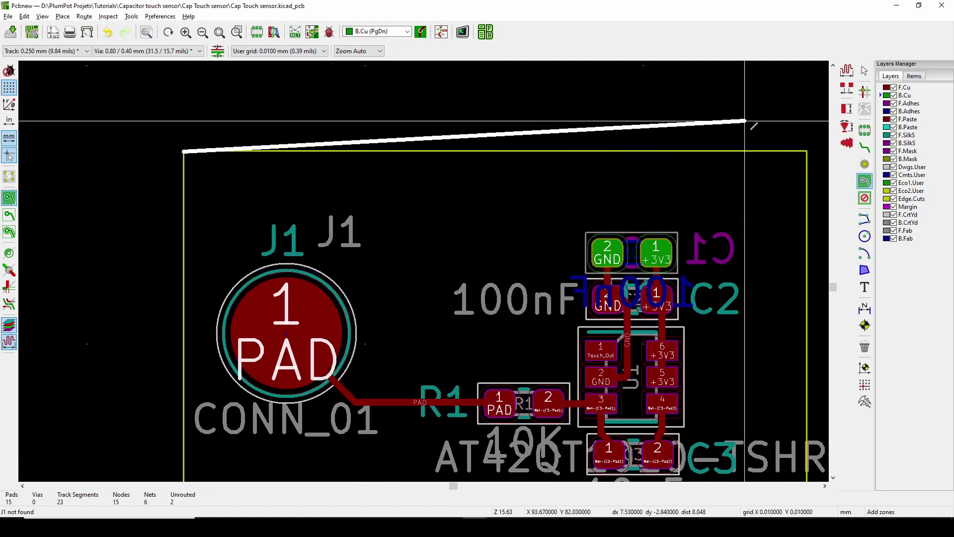
Trace the GND zone around the remaining corners of the board outline and close it to fill the whole board.
scroll(721, 117, "down", 1)
scroll(427, 254, "up", 4)
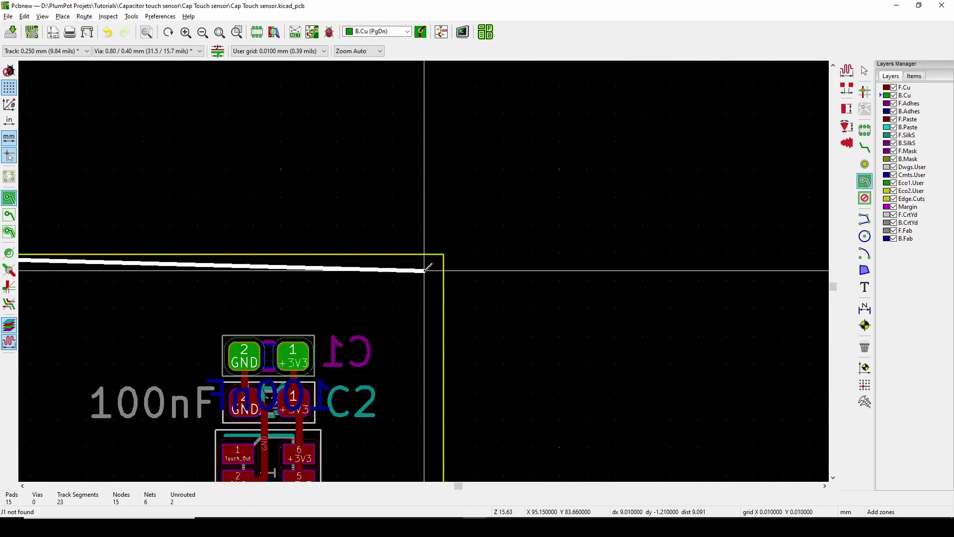
left_click(451, 249)
scroll(435, 341, "down", 8)
scroll(425, 271, "up", 4)
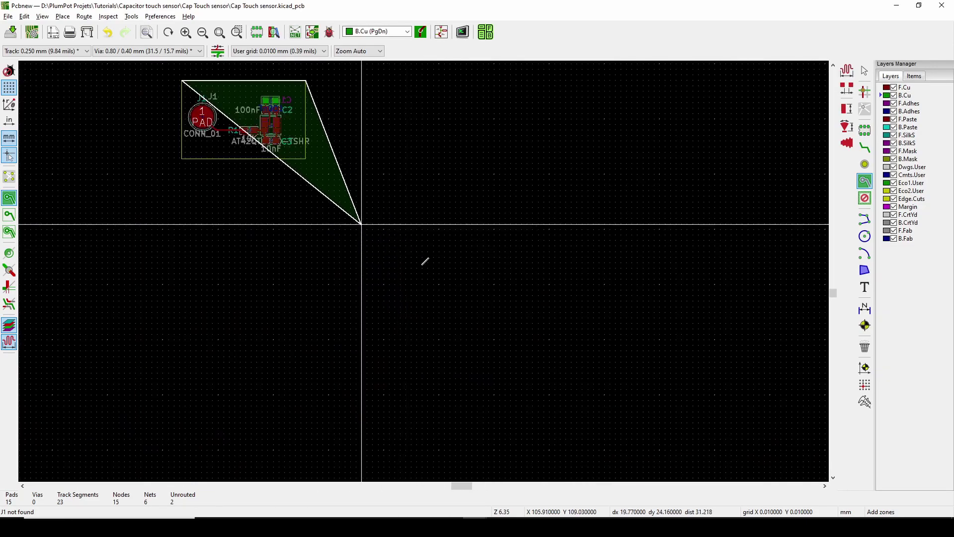
scroll(423, 270, "up", 6)
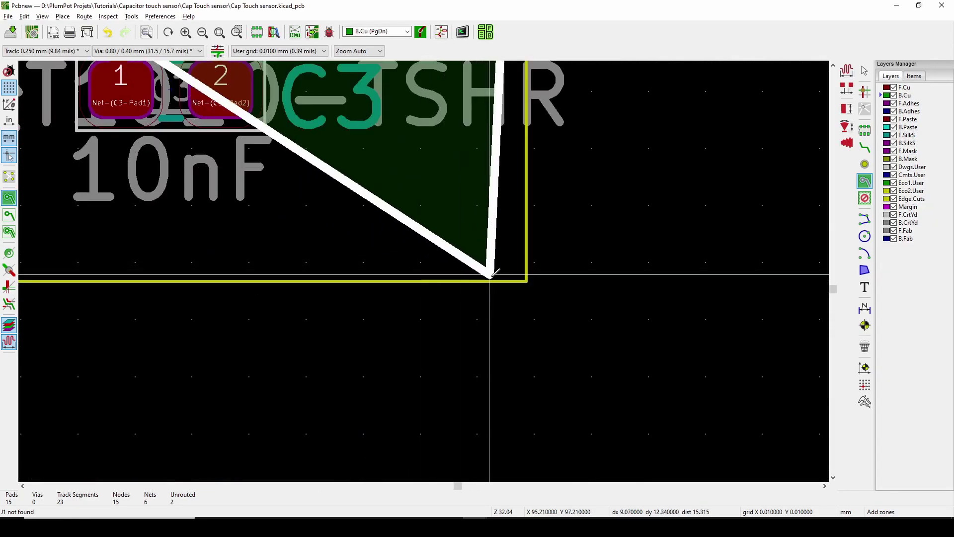
left_click(529, 279)
scroll(404, 277, "down", 10)
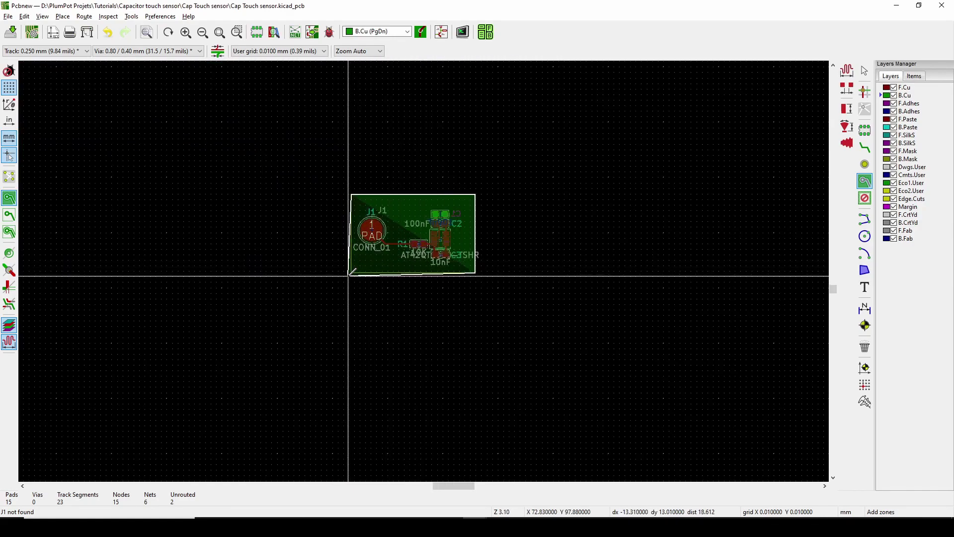
scroll(349, 272, "up", 7)
left_click(440, 258)
scroll(441, 258, "down", 5)
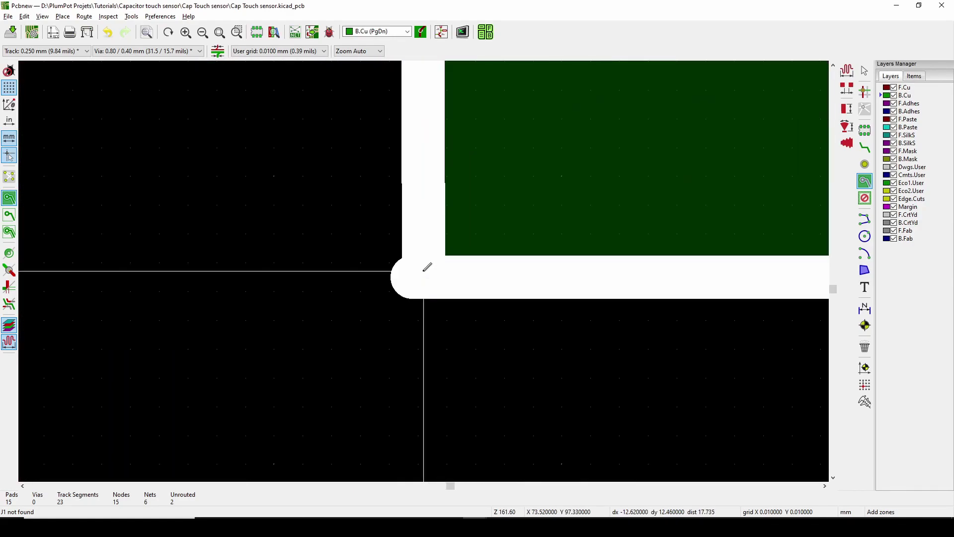
scroll(428, 159, "up", 6)
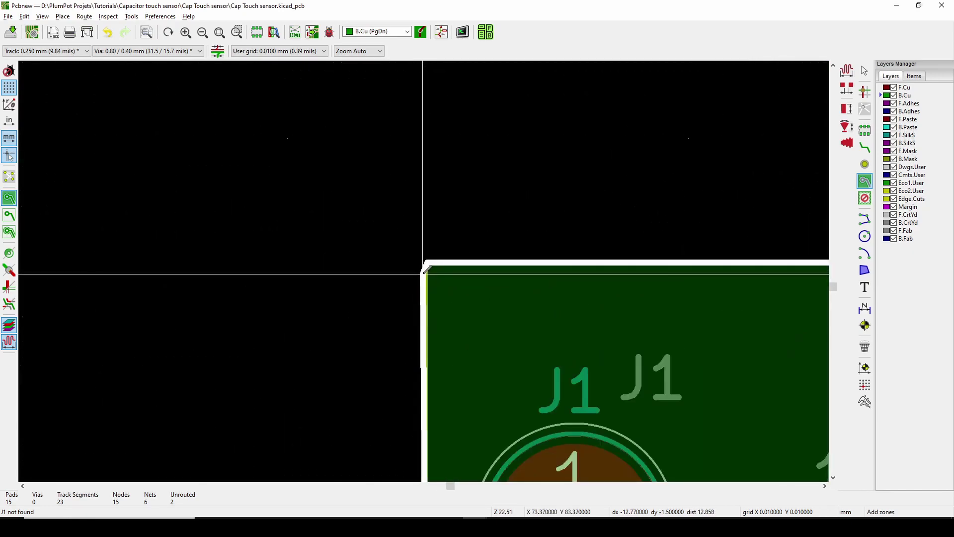
double_click(425, 159)
scroll(422, 273, "down", 6)
middle_click_drag(468, 287, 367, 287)
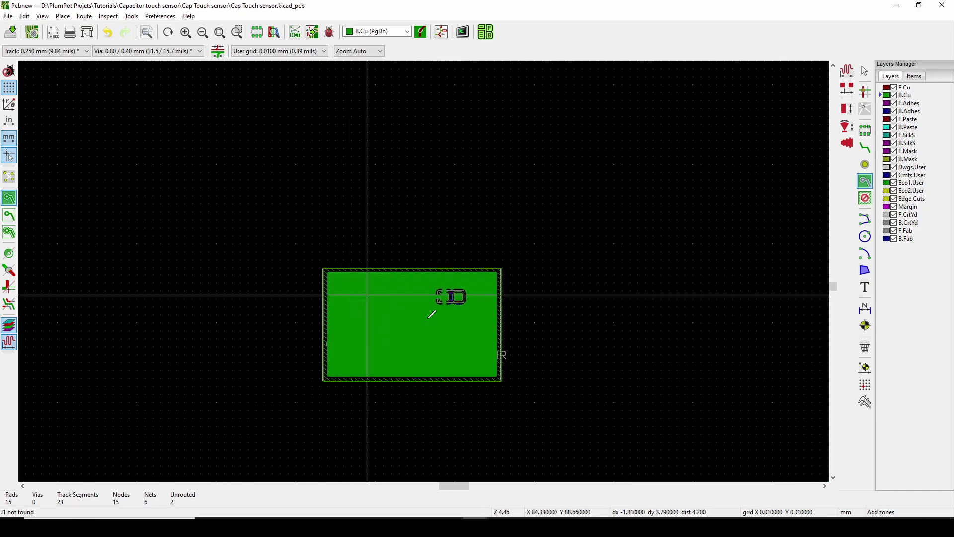
key("Escape")
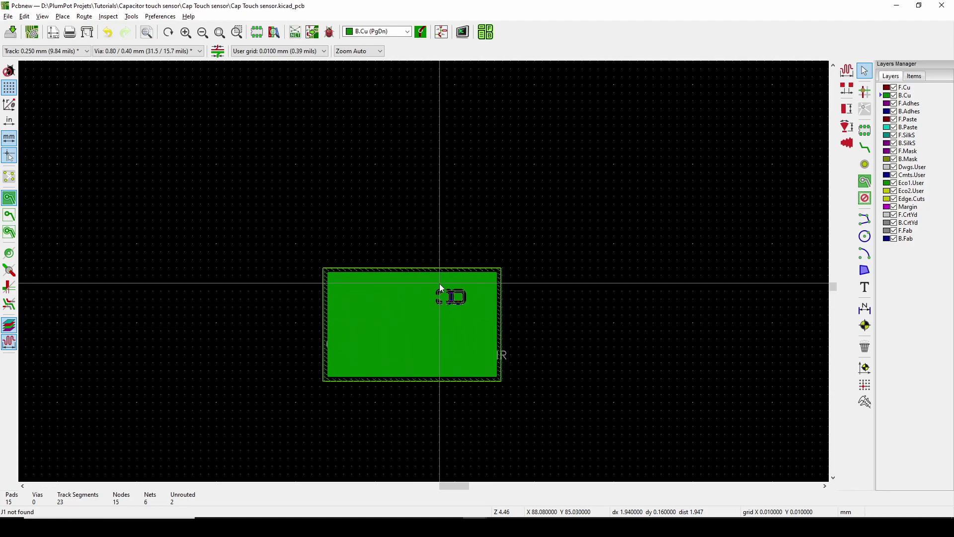
Make F.Cu the active layer and examine the PAD track between J1 and R1 above the ground zone.
left_click(885, 89)
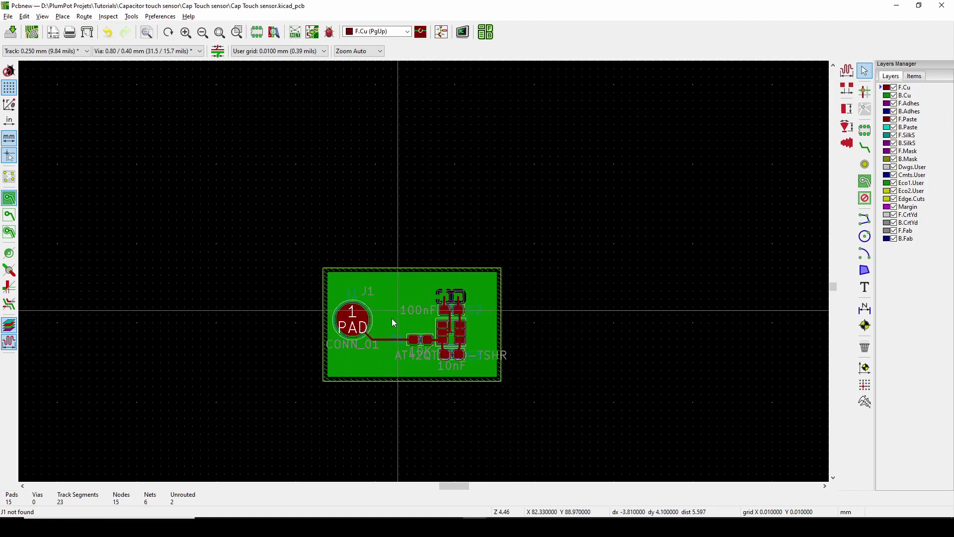
scroll(342, 333, "up", 3)
scroll(419, 273, "up", 4)
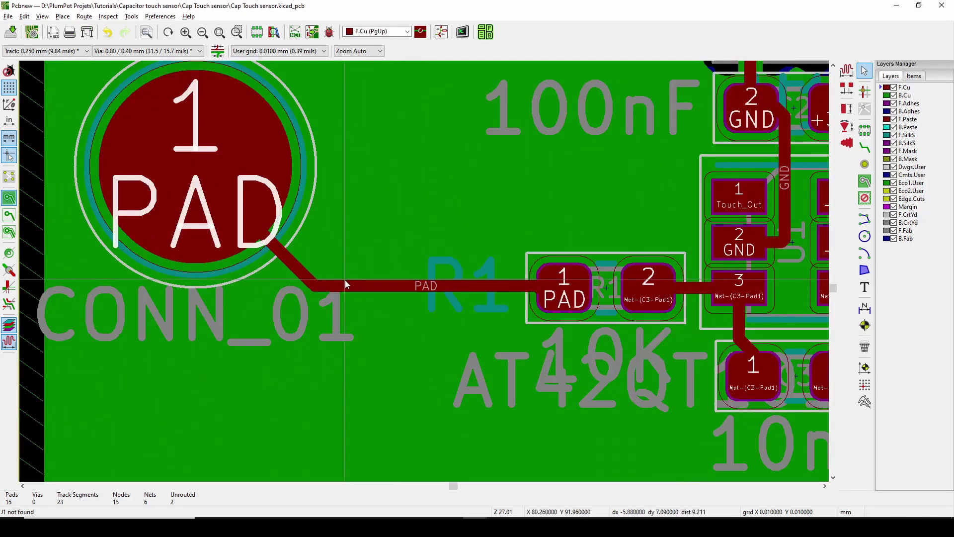
middle_click_drag(342, 289, 325, 289)
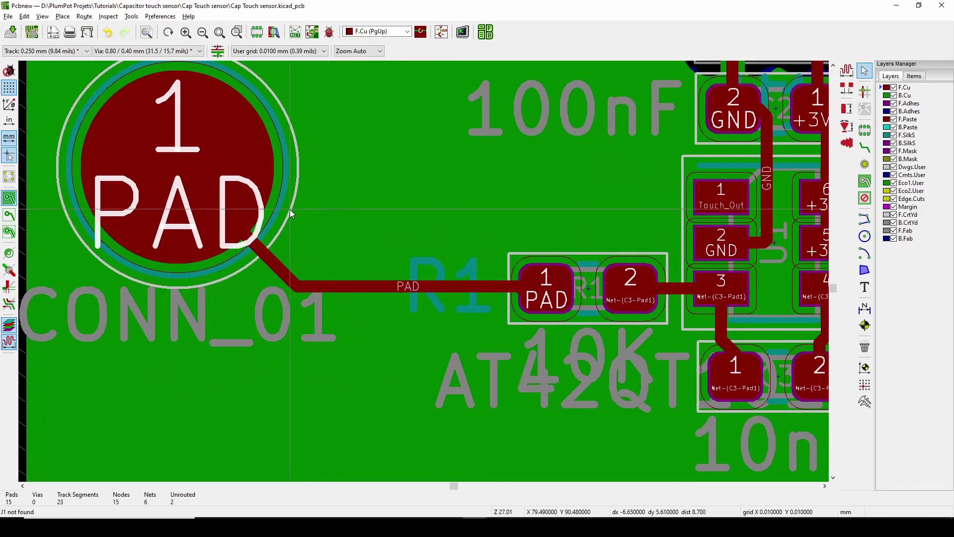
middle_click_drag(418, 280, 355, 265)
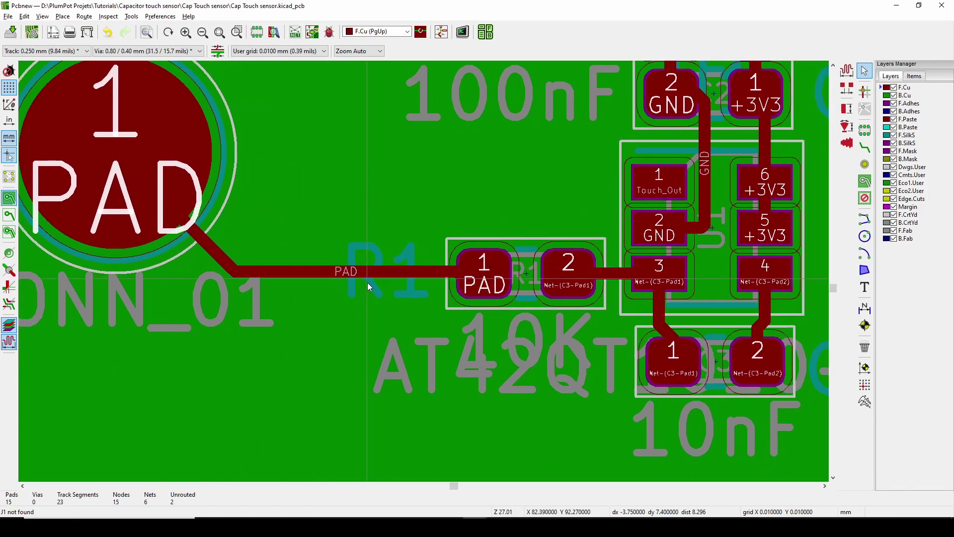
scroll(321, 273, "down", 4)
Shrink the GND zone by moving its left edge rightward past J1, so it covers only the area around U1 and the capacitors.
left_click(442, 175)
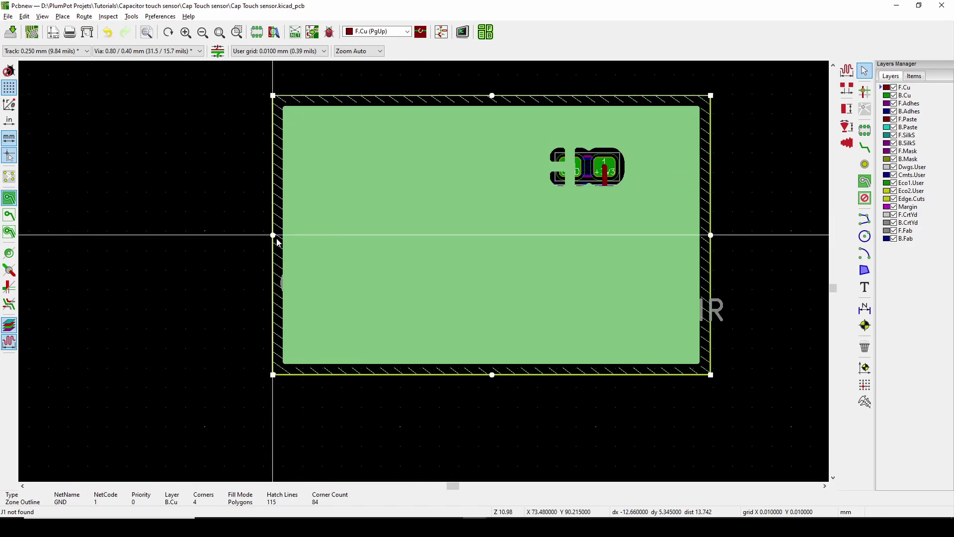
mouse_move(273, 235)
left_mouse_down()
mouse_move(539, 247)
mouse_move(538, 235)
left_mouse_up()
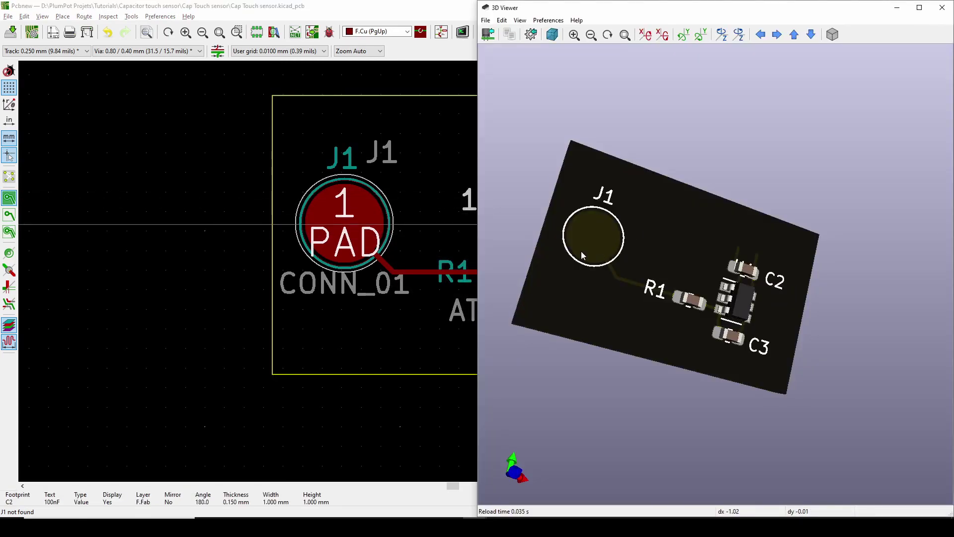
left_click_drag(583, 256, 543, 262)
left_click(151, 232)
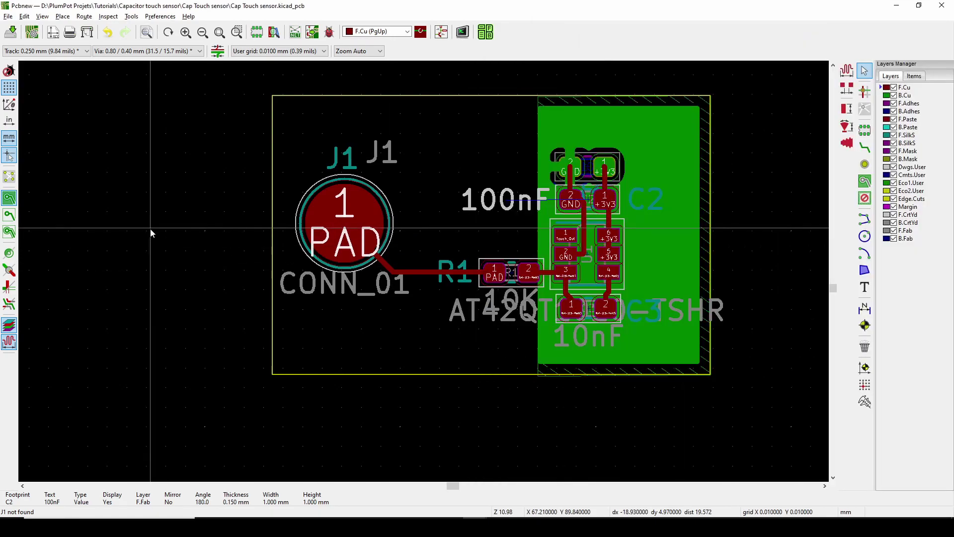
Set the GND zone's outline display to Fully hatched in its copper zone properties.
middle_click_drag(413, 228, 332, 228)
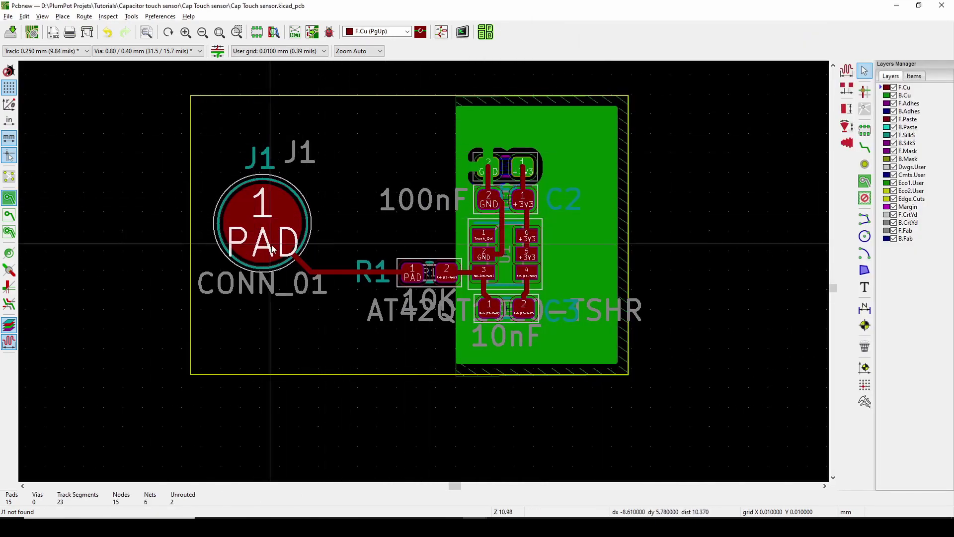
middle_click_drag(268, 236, 325, 259)
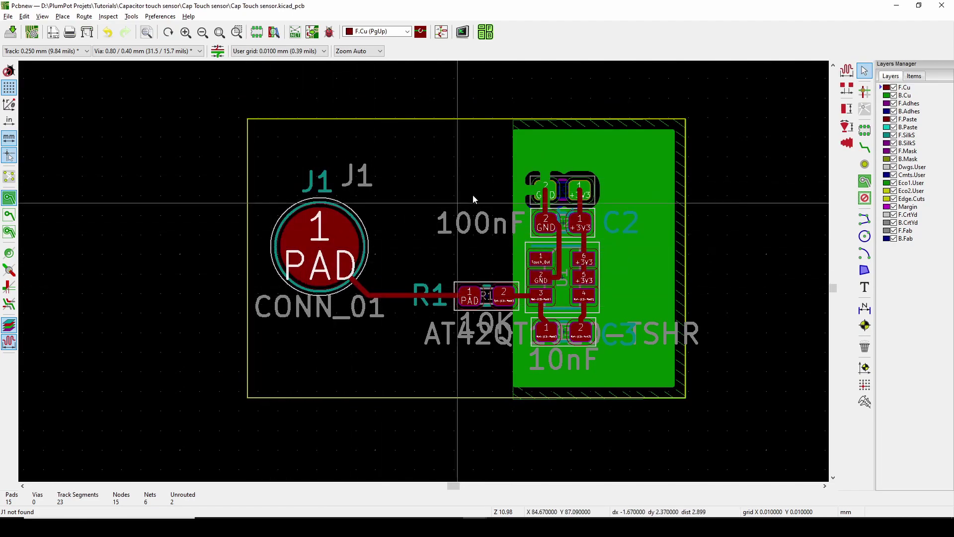
left_click(522, 134)
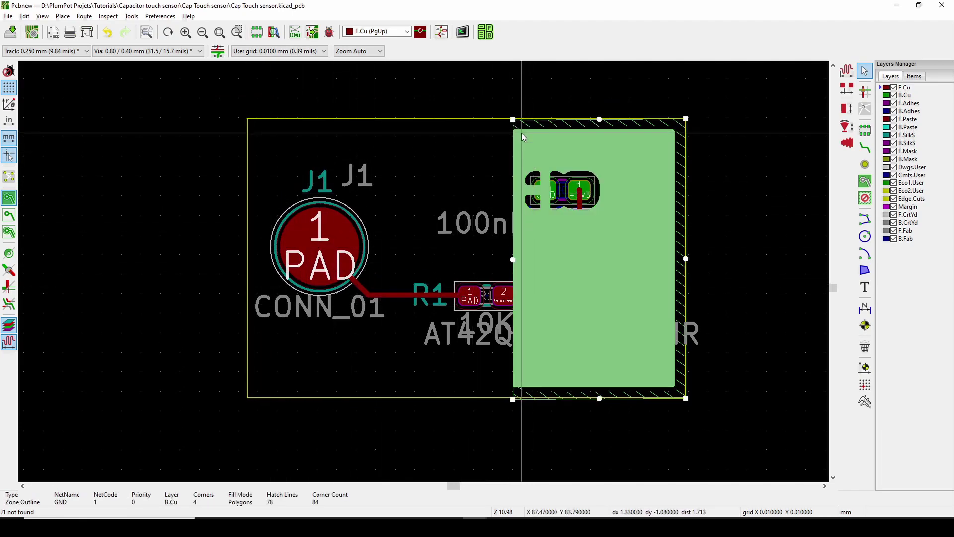
double_click(523, 137)
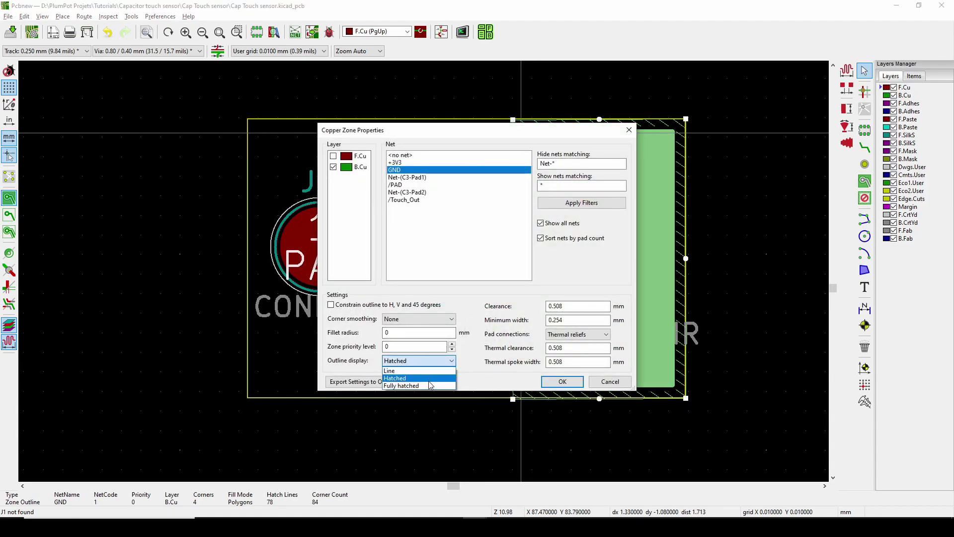
left_click(553, 384)
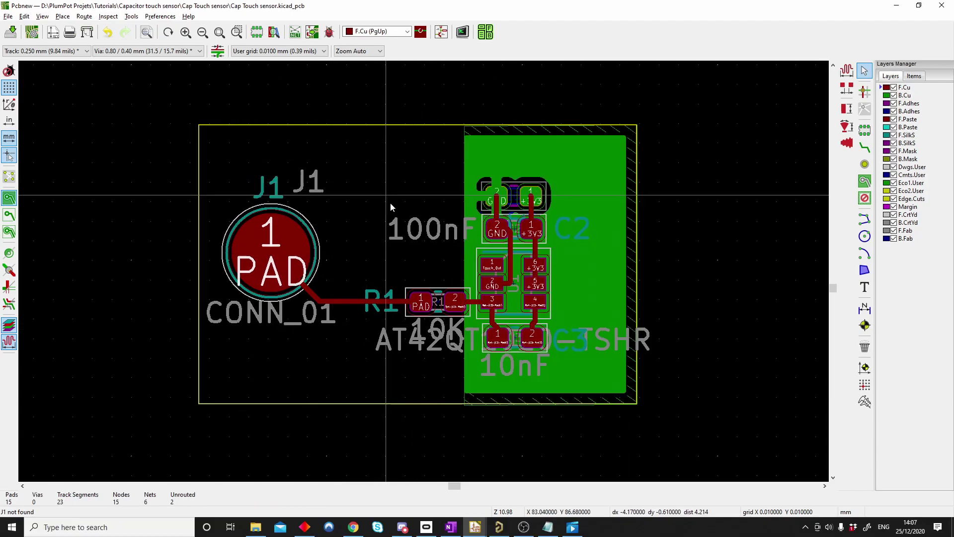
Route the Touch_Out net on F.Cu from U1 pin 1 leftward, then up between J1 and C2, leaving the track end open.
middle_click_drag(390, 202, 380, 226)
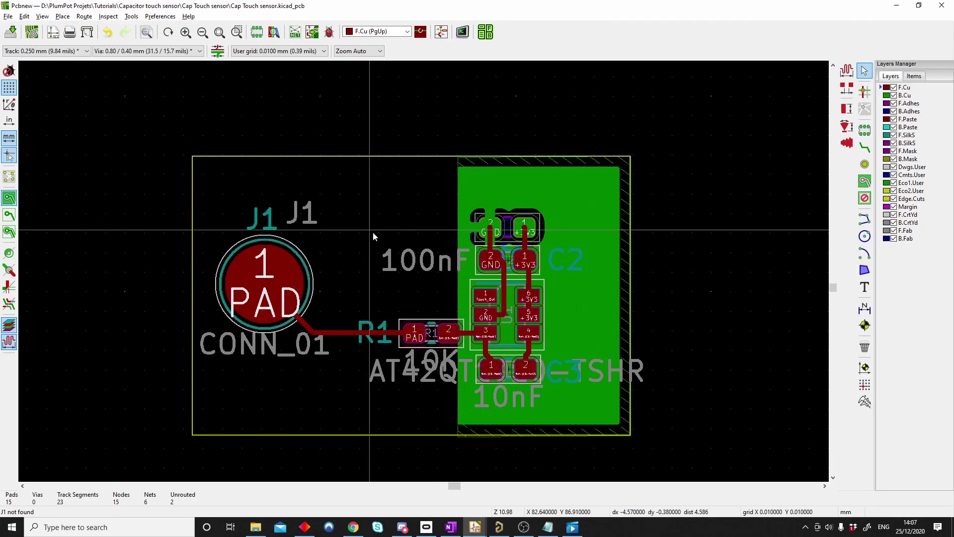
middle_click_drag(372, 232, 379, 248)
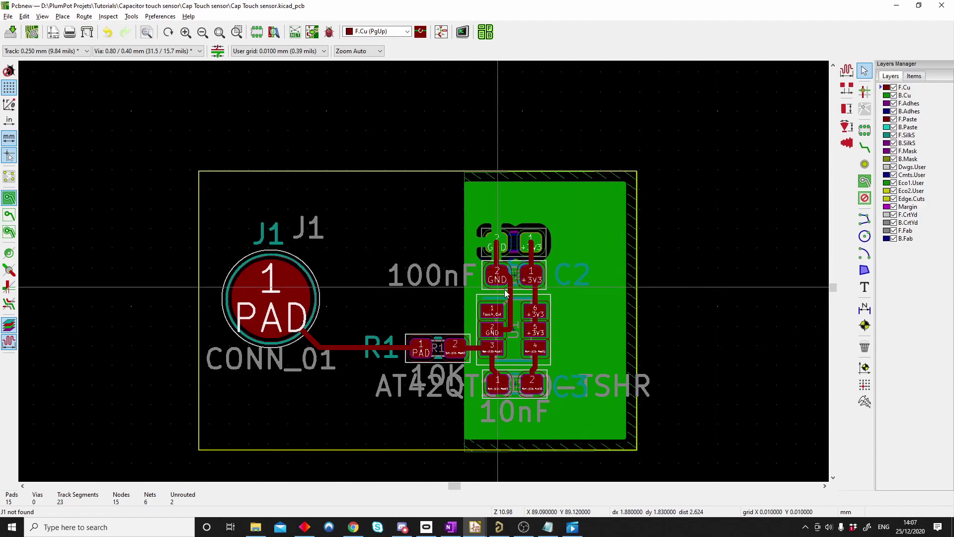
scroll(490, 309, "up", 3)
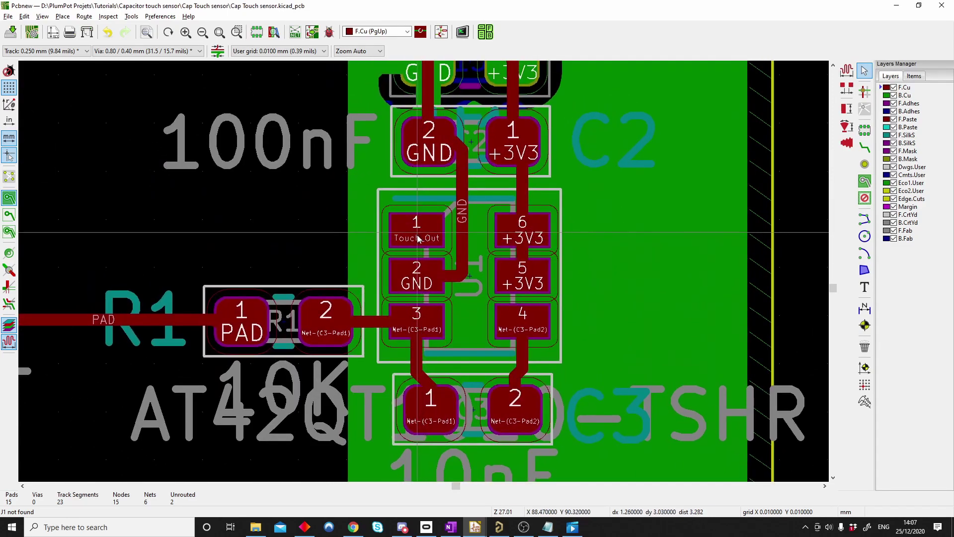
left_click(418, 228)
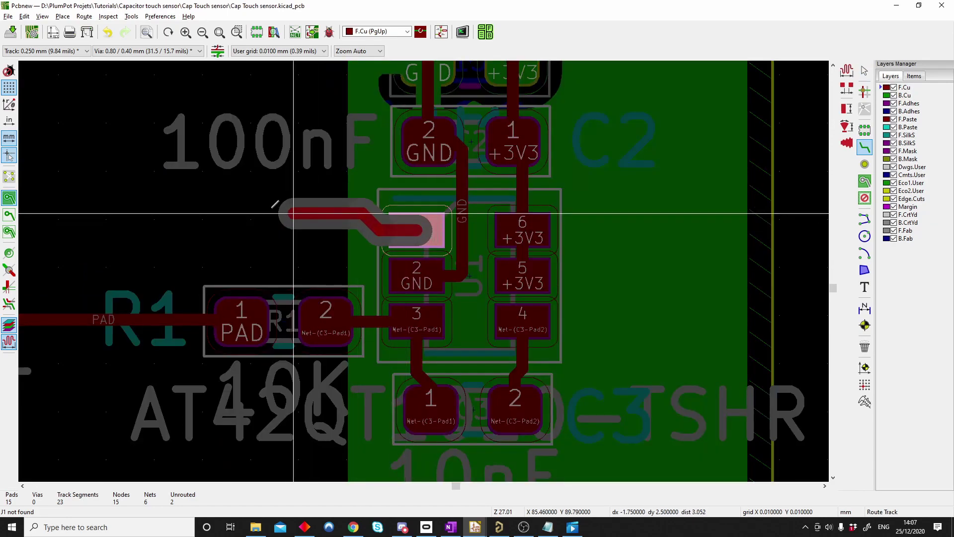
scroll(124, 207, "down", 1)
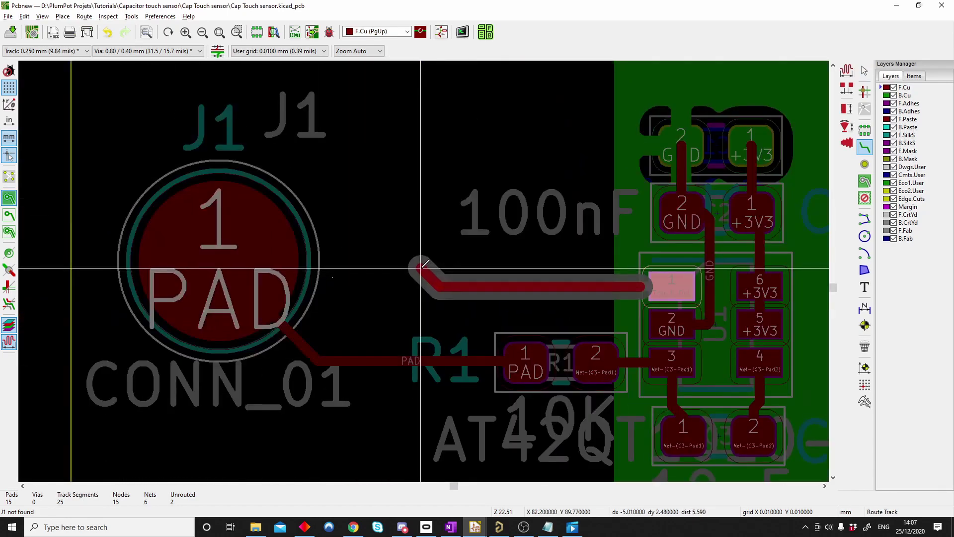
left_click(415, 263)
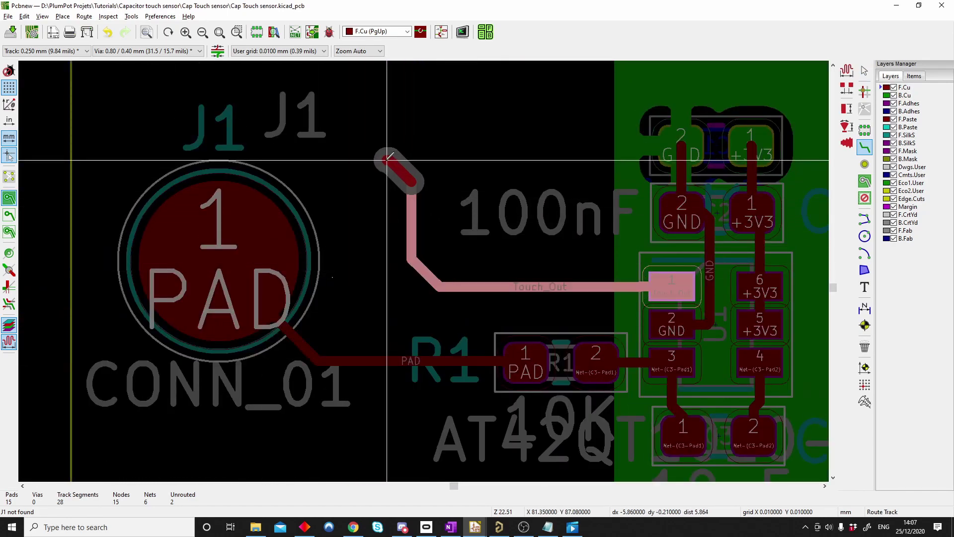
key("Escape")
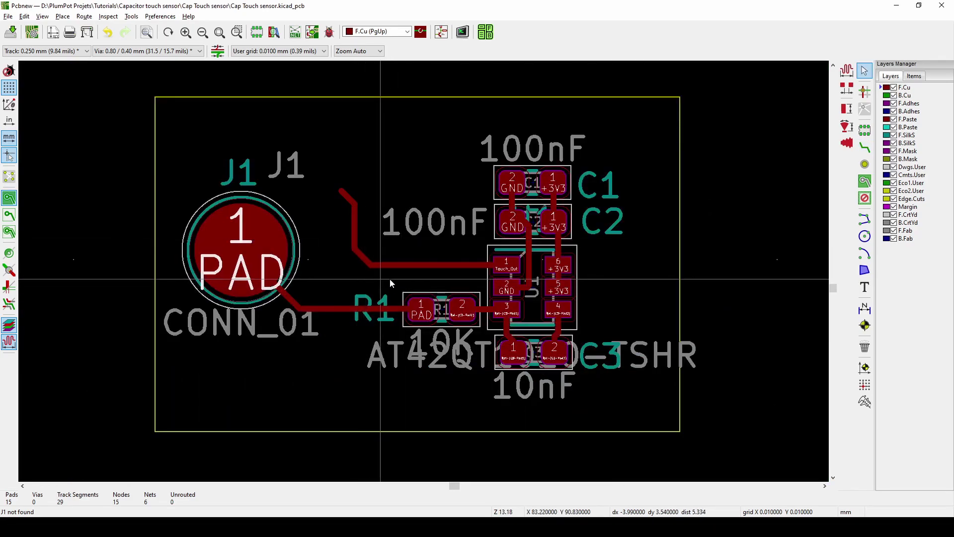
middle_click_drag(402, 279, 395, 278)
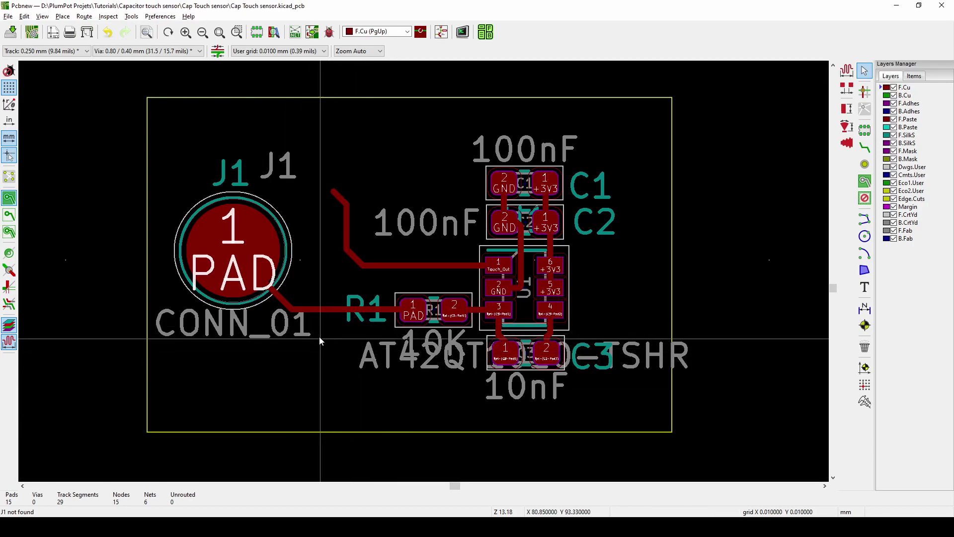
middle_click_drag(208, 263, 228, 249)
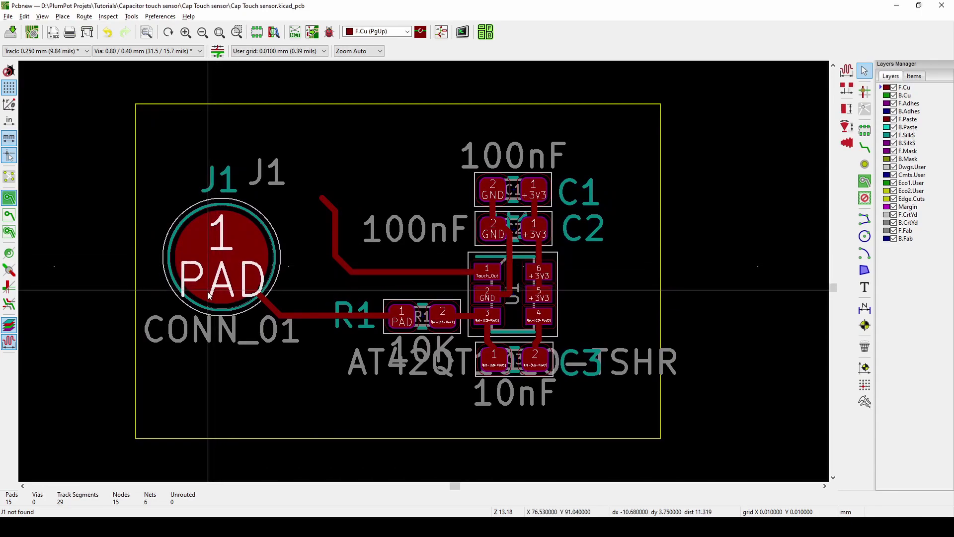